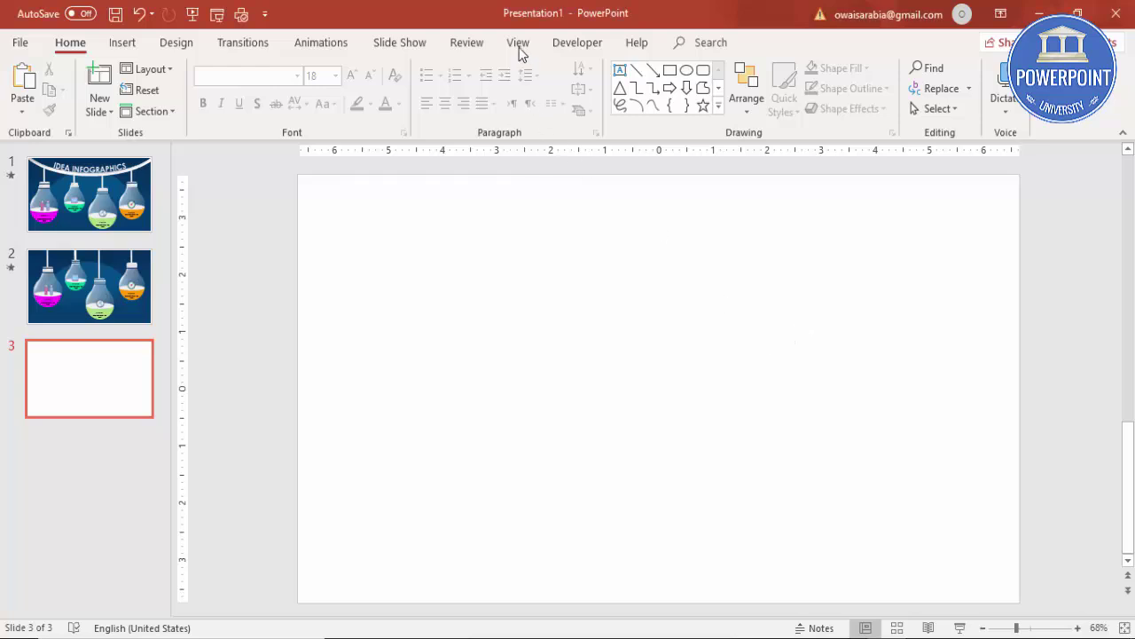
# Turn on the slide guides and draw a circle near the centre of slide 3.
pyautogui.click(519, 45)
pyautogui.click(338, 108)
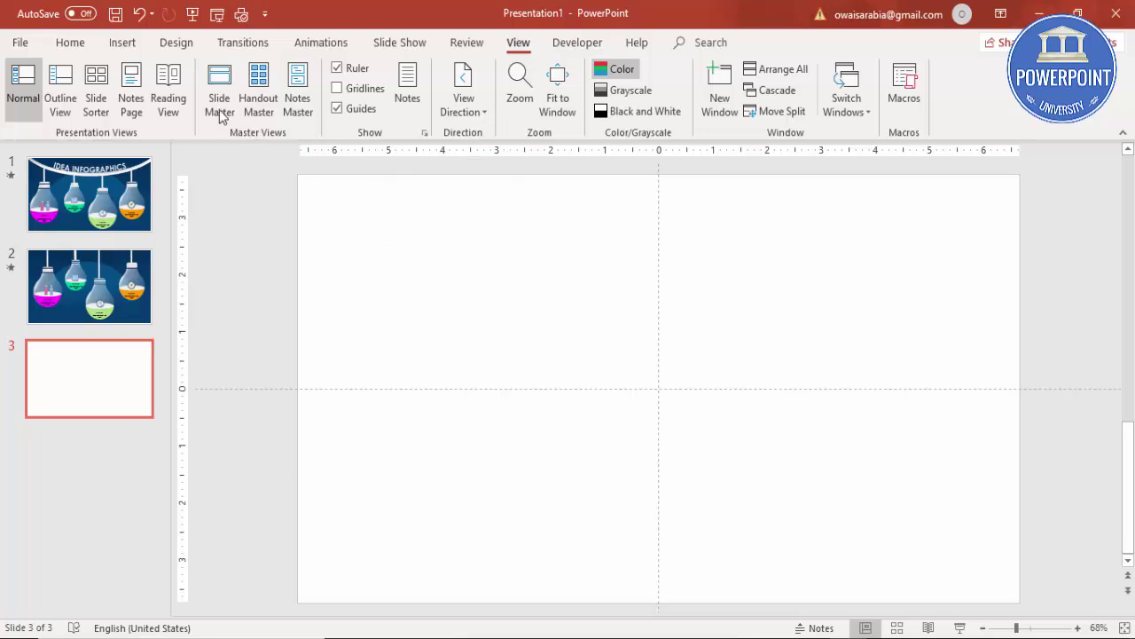
pyautogui.click(123, 42)
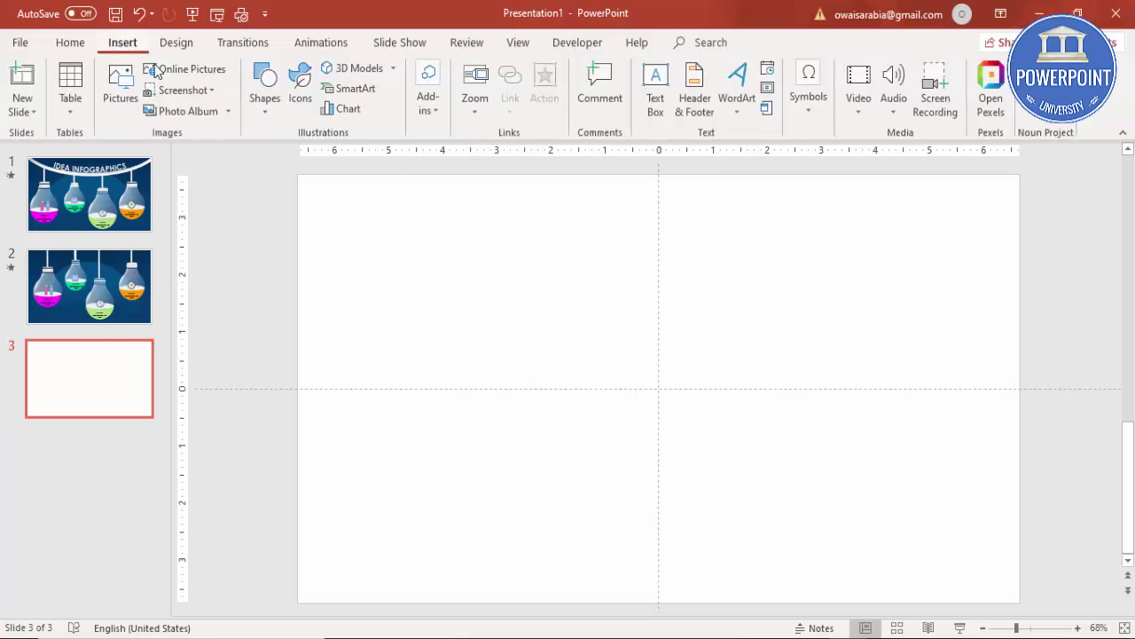
pyautogui.click(264, 109)
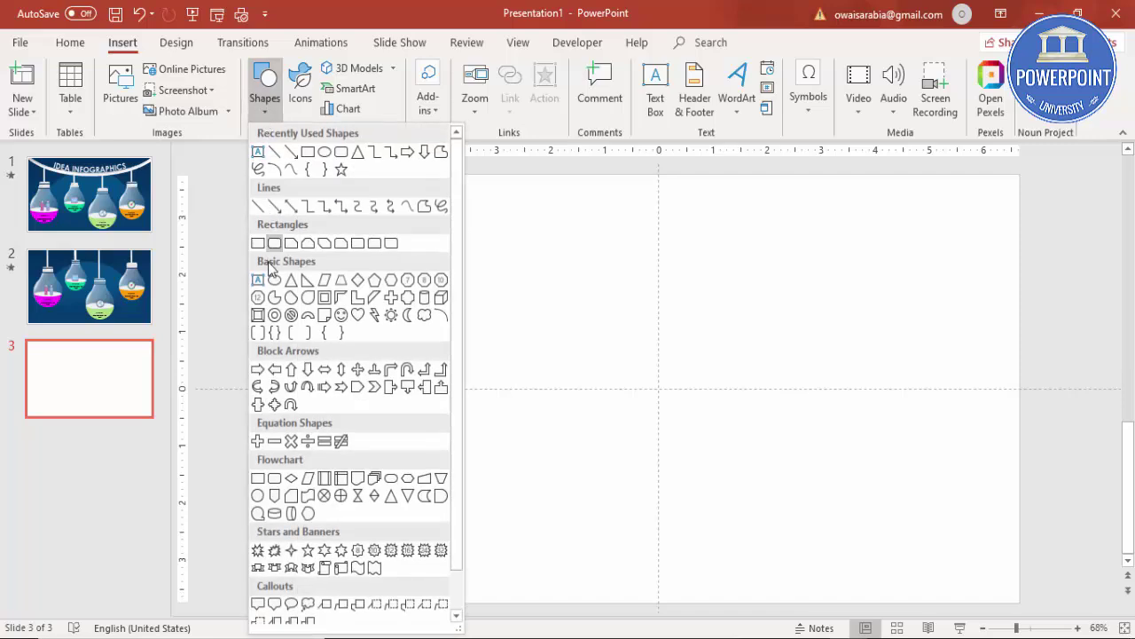
pyautogui.click(275, 280)
pyautogui.moveTo(597, 295); pyautogui.dragTo(763, 483)
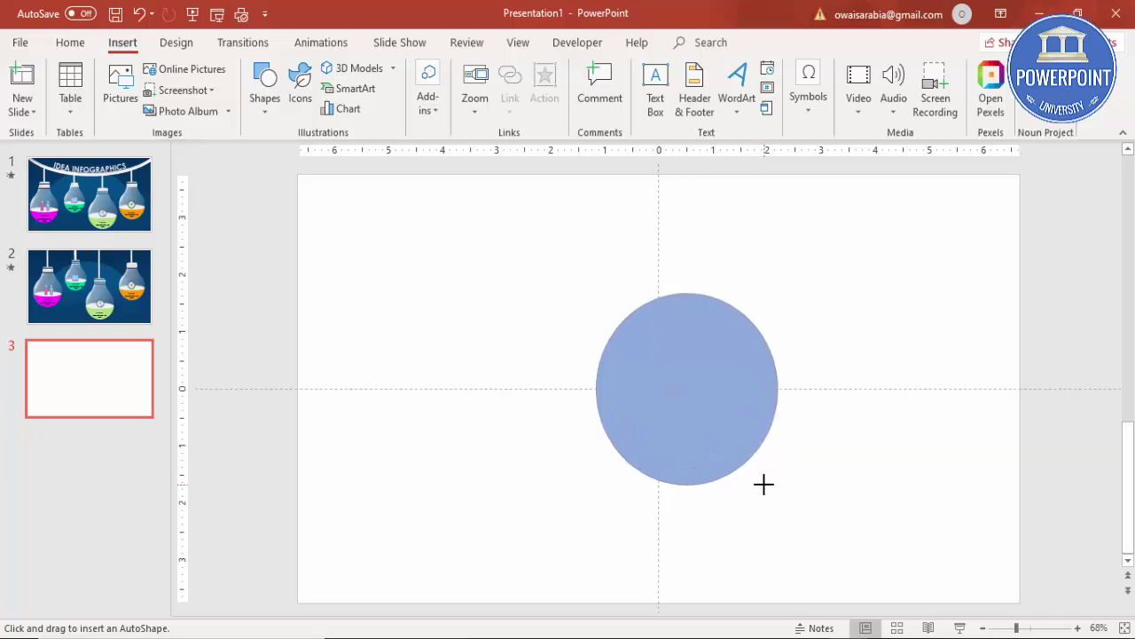
pyautogui.moveTo(764, 484); pyautogui.dragTo(764, 483)
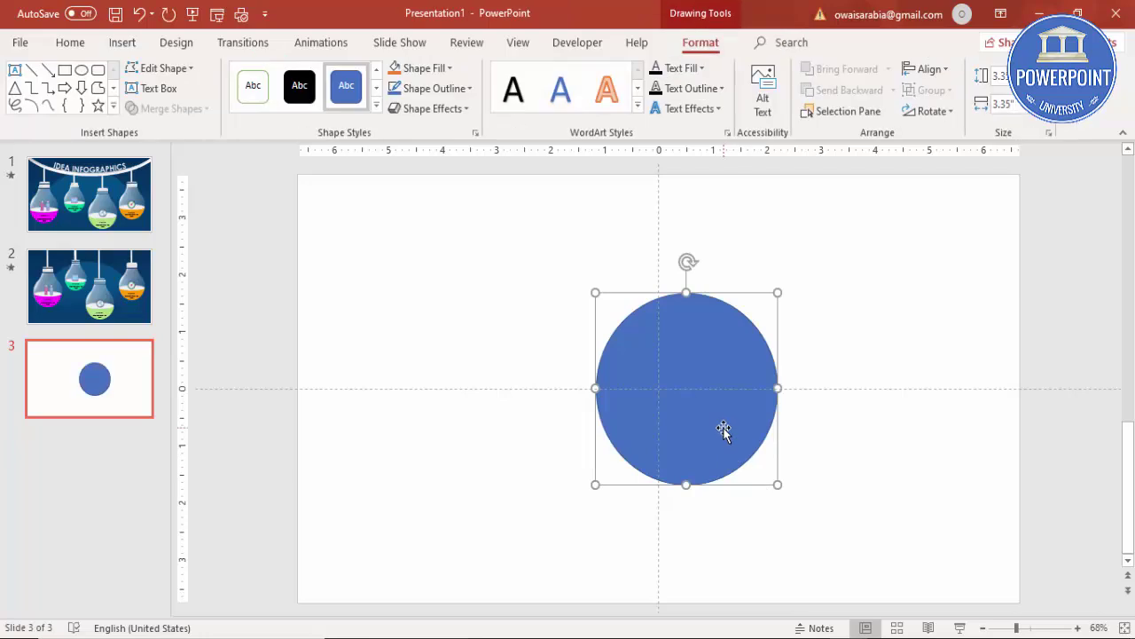
# Centre the circle horizontally and vertically on the slide and remove its outline.
pyautogui.click(925, 70)
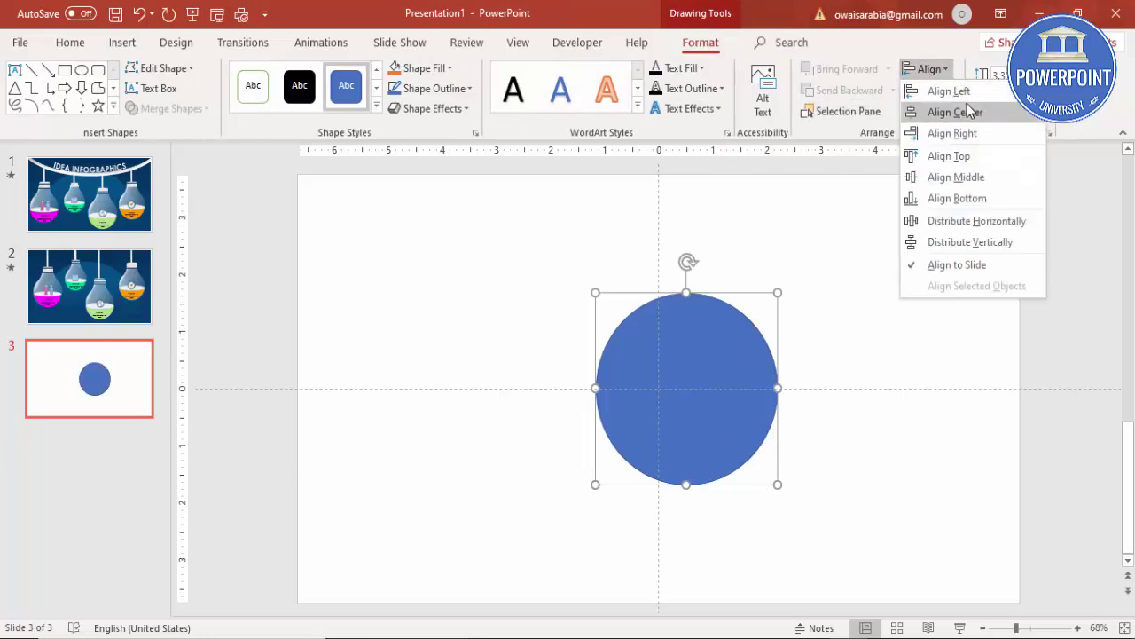
pyautogui.click(951, 111)
pyautogui.click(931, 69)
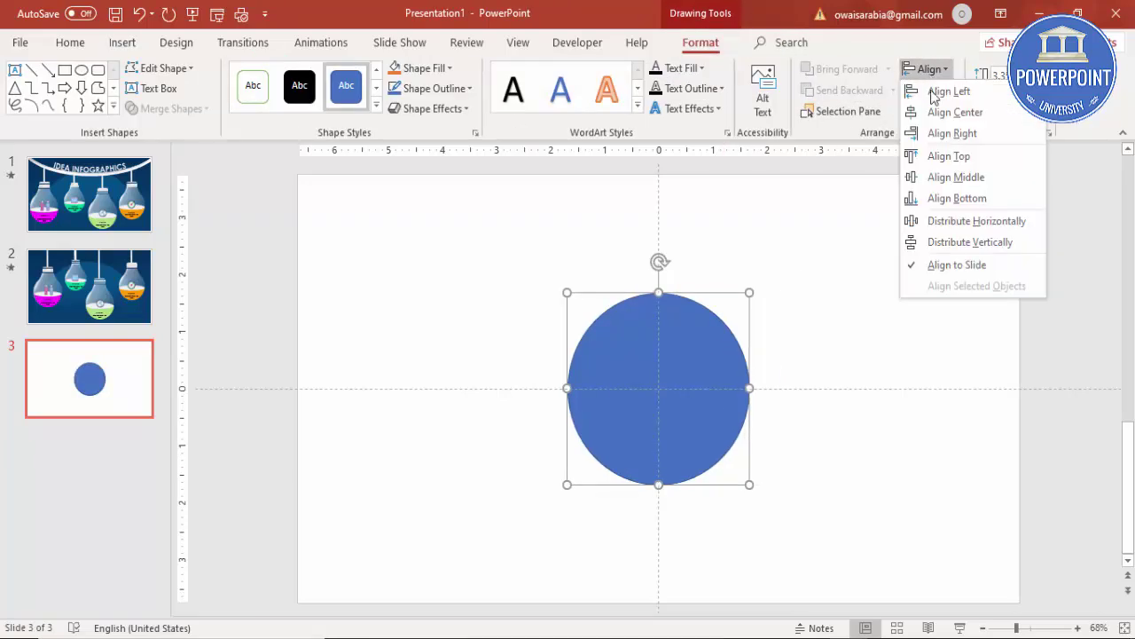
pyautogui.click(965, 183)
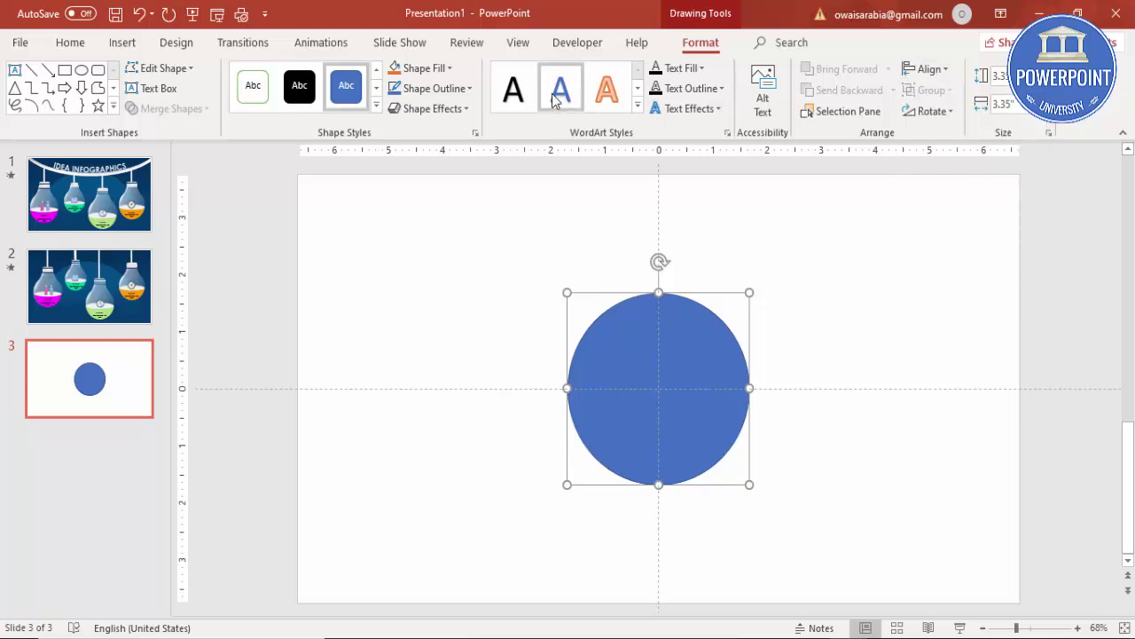
pyautogui.click(428, 90)
pyautogui.click(437, 242)
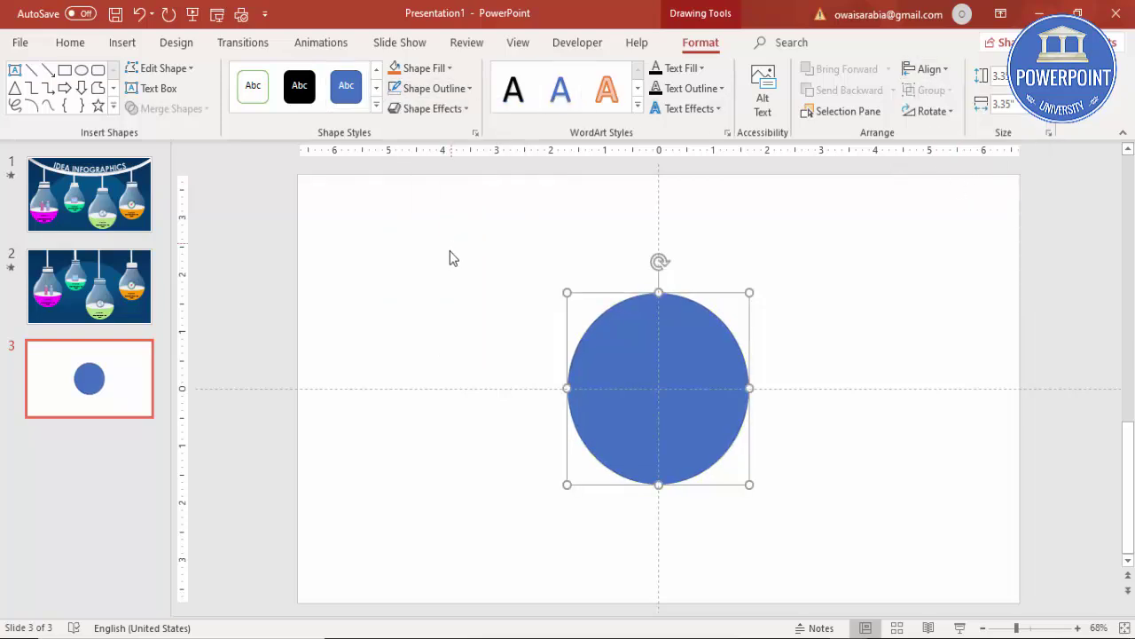
pyautogui.click(448, 259)
pyautogui.click(134, 44)
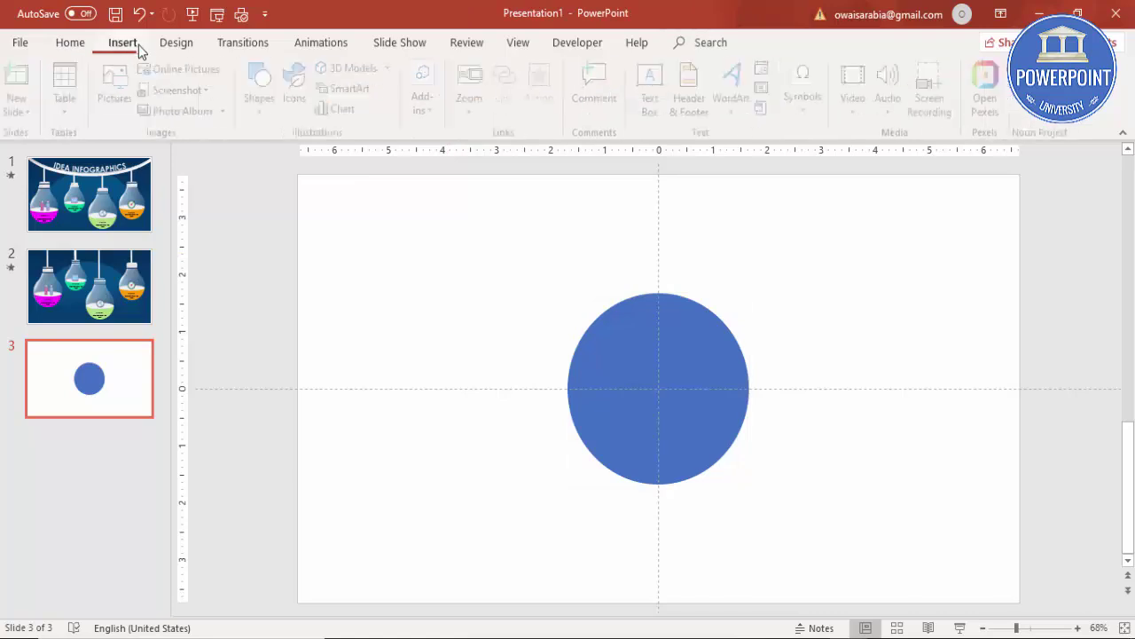
# Draw a small rounded rectangle below the circle and adjust its corner rounding.
pyautogui.click(265, 87)
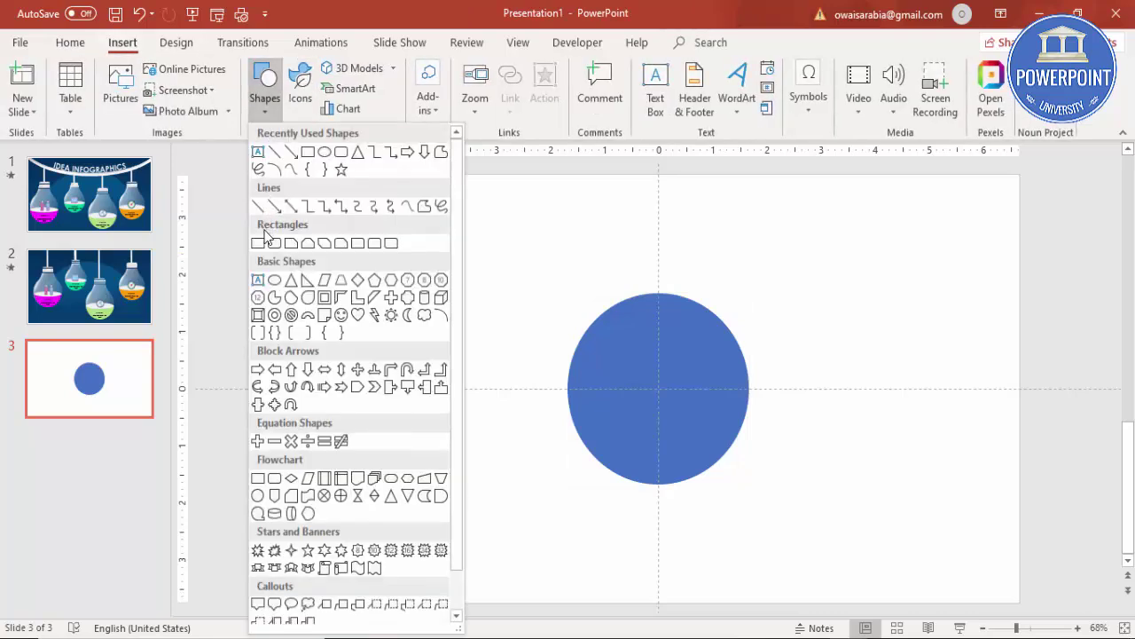
pyautogui.click(275, 245)
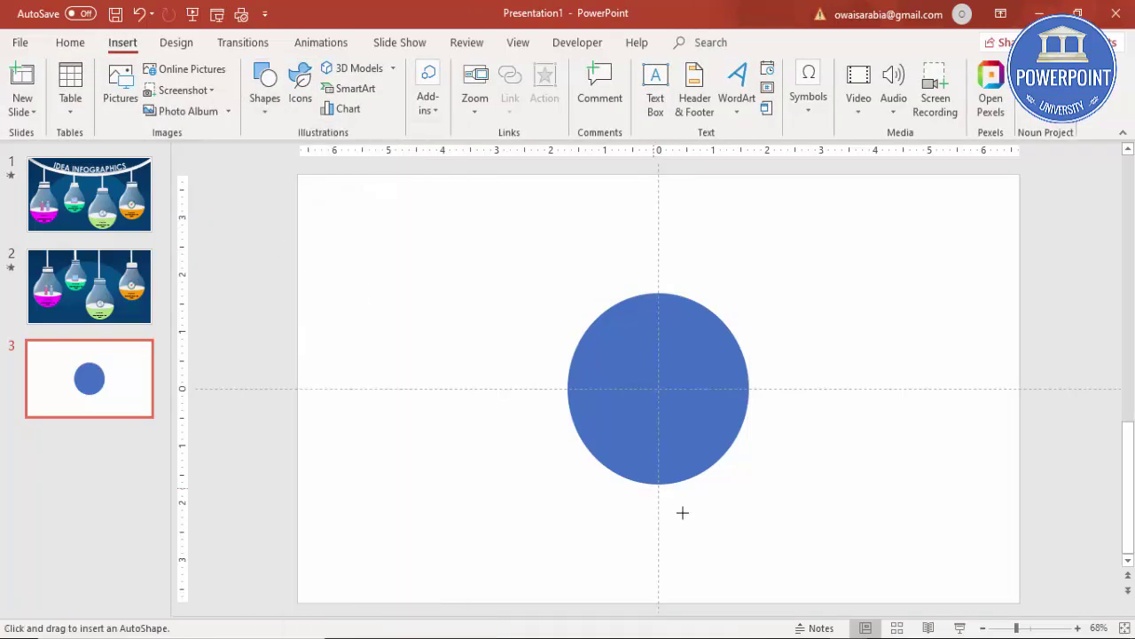
pyautogui.moveTo(643, 531); pyautogui.dragTo(719, 567)
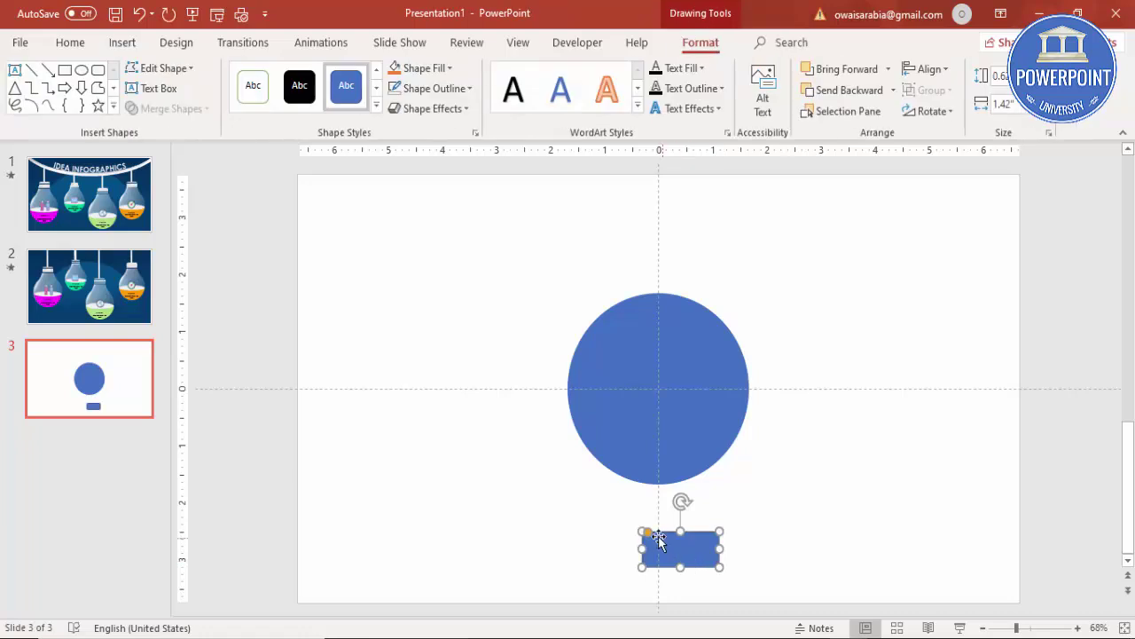
pyautogui.moveTo(650, 535); pyautogui.dragTo(652, 534)
# Remove the rectangle's outline and centre it horizontally under the circle.
pyautogui.click(411, 92)
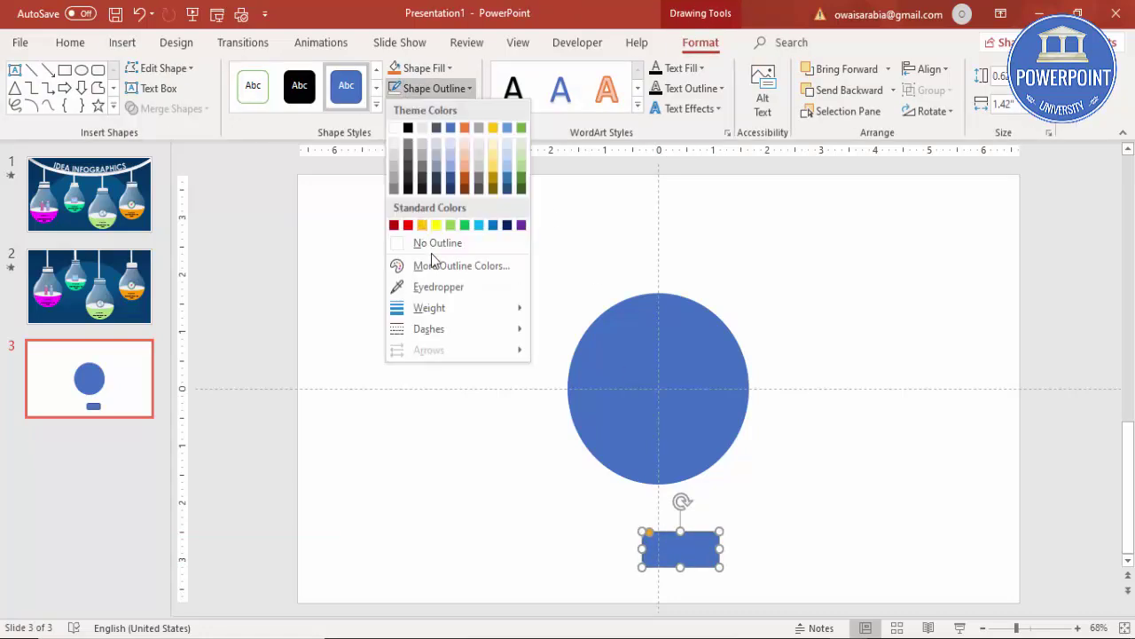
pyautogui.click(434, 247)
pyautogui.click(923, 77)
pyautogui.click(966, 115)
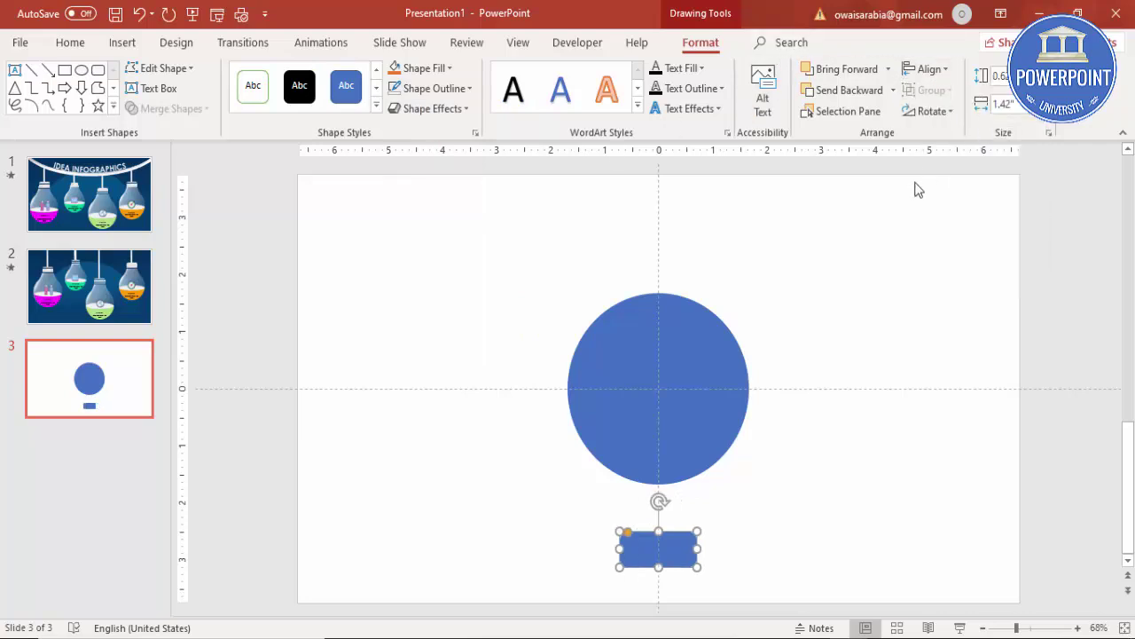
pyautogui.click(855, 421)
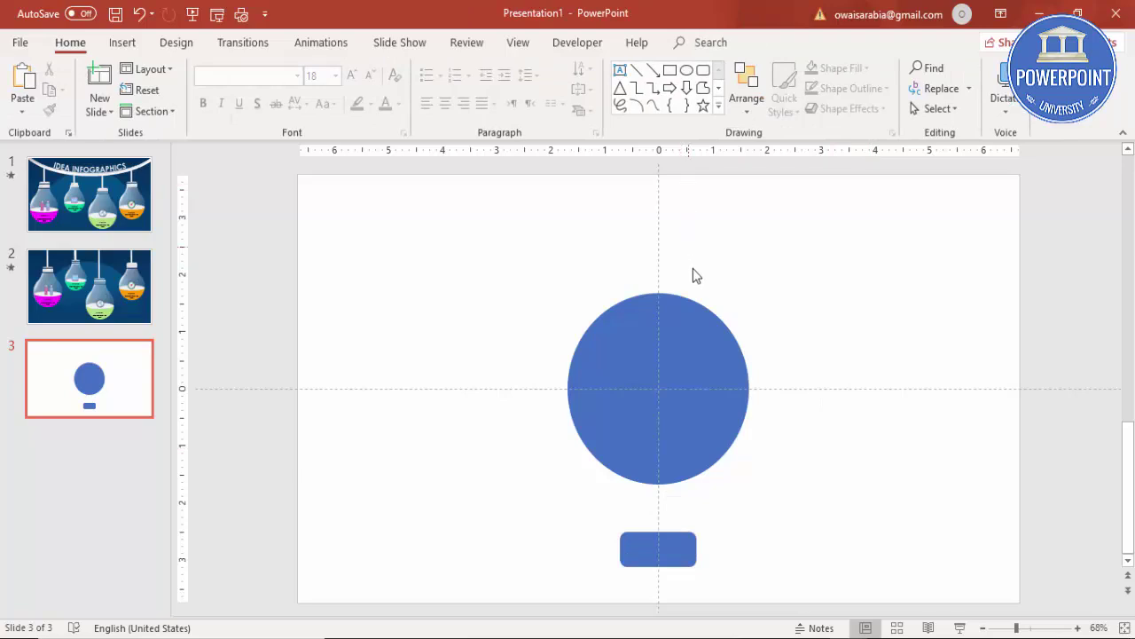
pyautogui.click(696, 319)
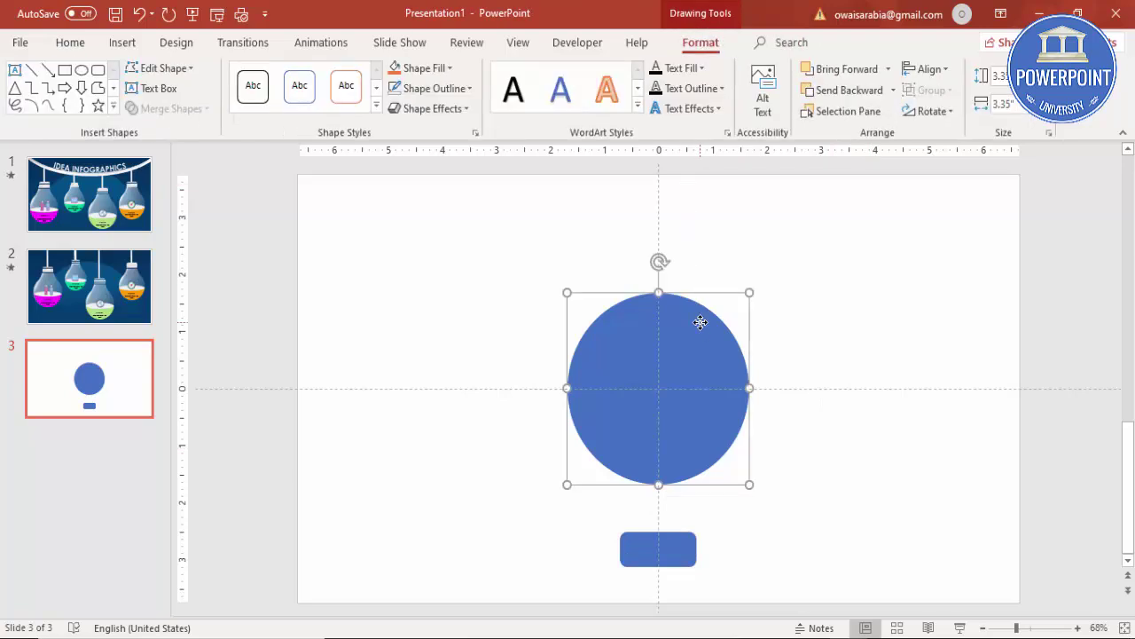
# Copy the circle to the right in orange and to the left in green.
pyautogui.moveTo(700, 322); pyautogui.dragTo(880, 312)
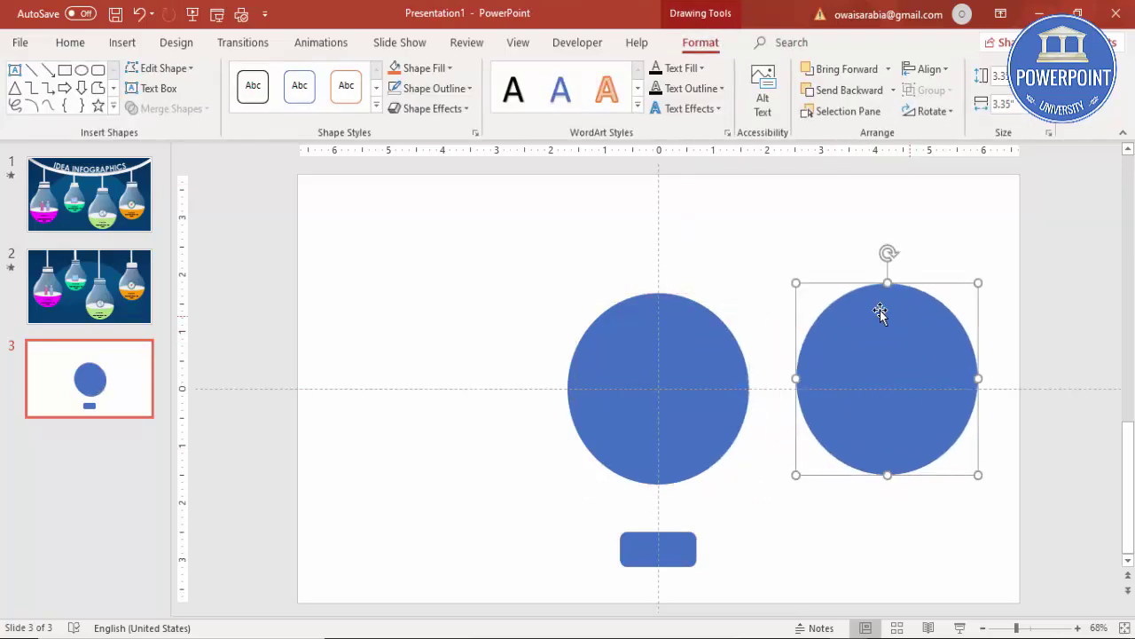
pyautogui.click(396, 69)
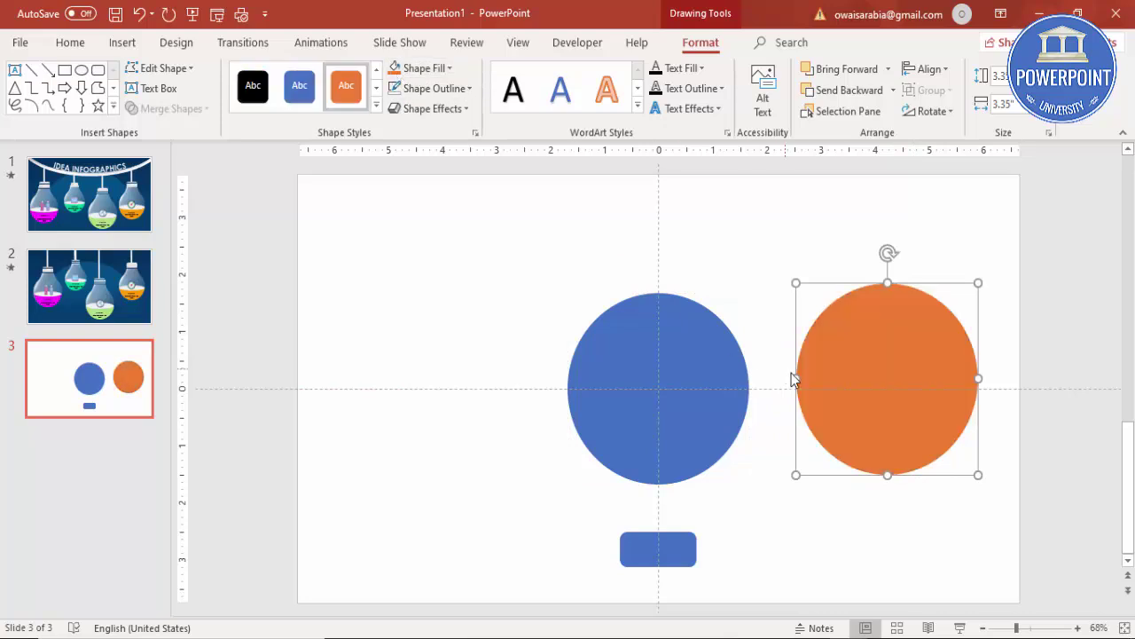
pyautogui.click(709, 370)
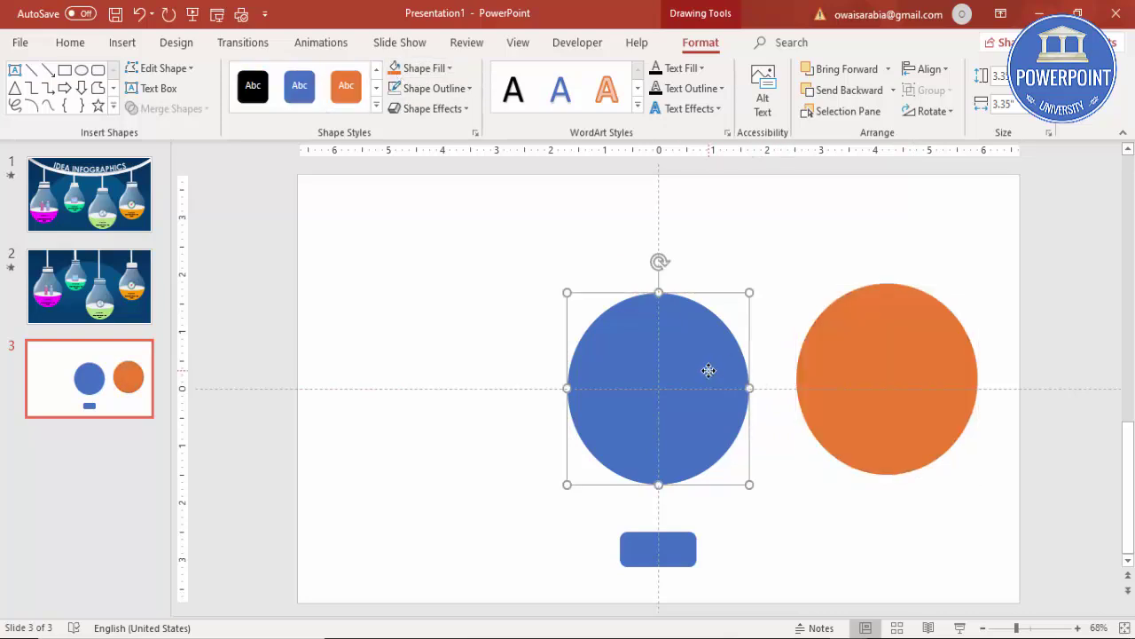
pyautogui.moveTo(708, 370); pyautogui.dragTo(484, 347)
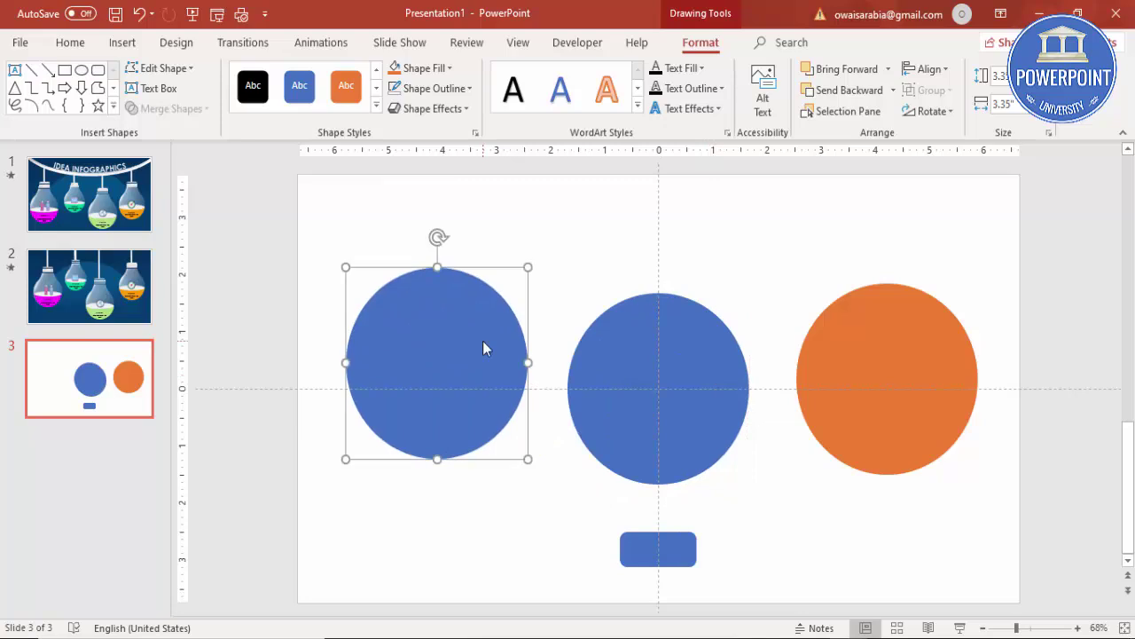
pyautogui.click(446, 70)
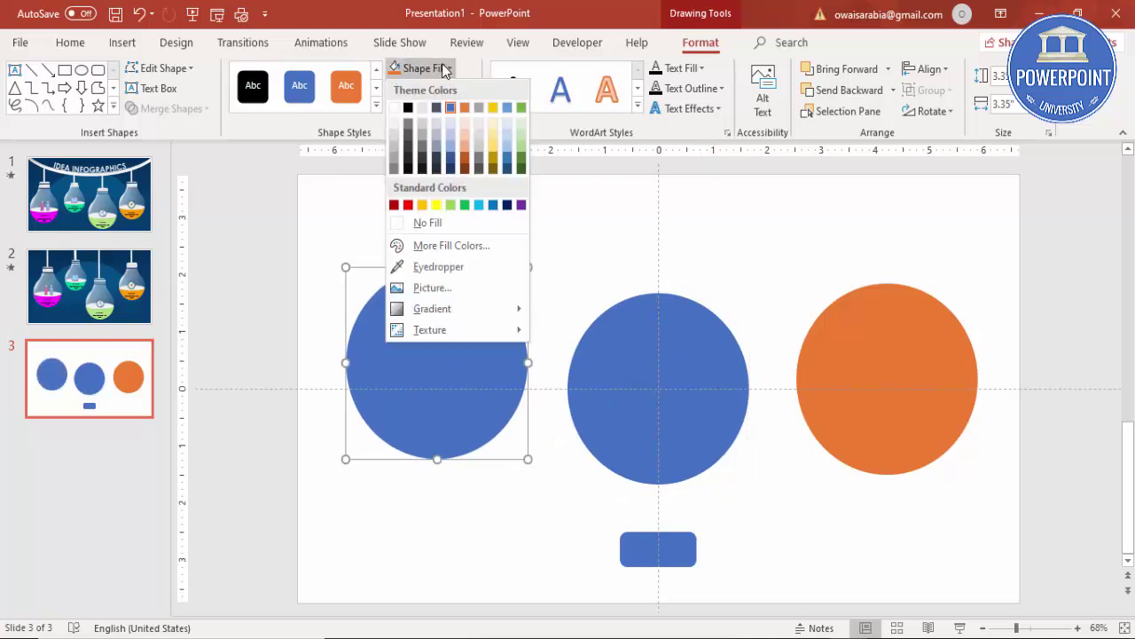
pyautogui.click(449, 205)
# Place the orange circle at the blue circle's lower right and the green at its lower left.
pyautogui.click(893, 357)
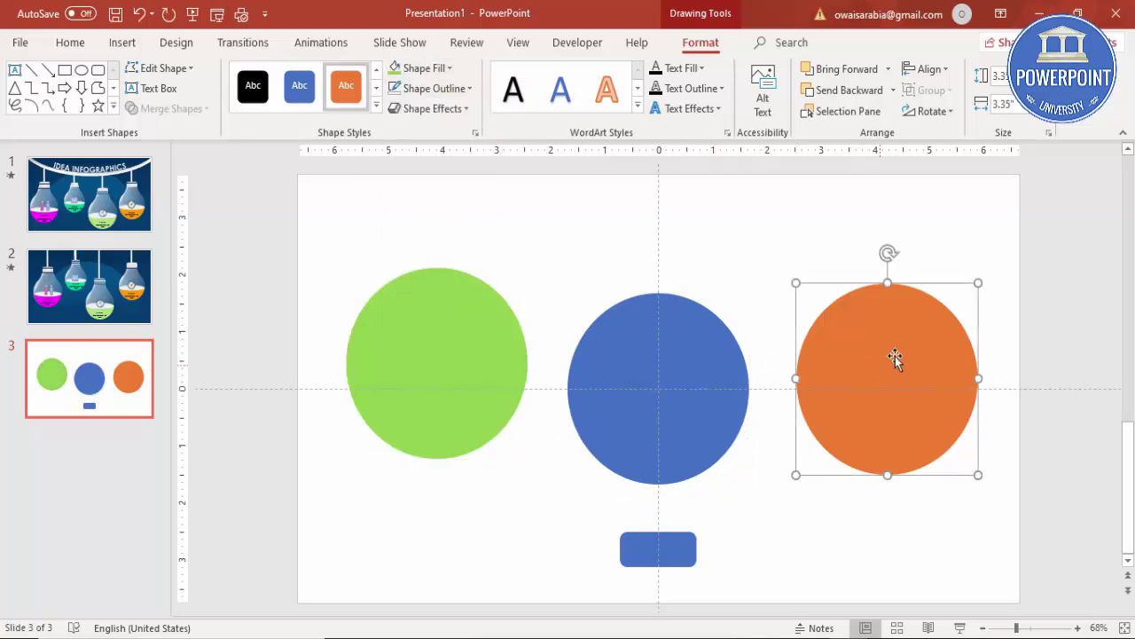
pyautogui.moveTo(890, 345); pyautogui.dragTo(796, 486)
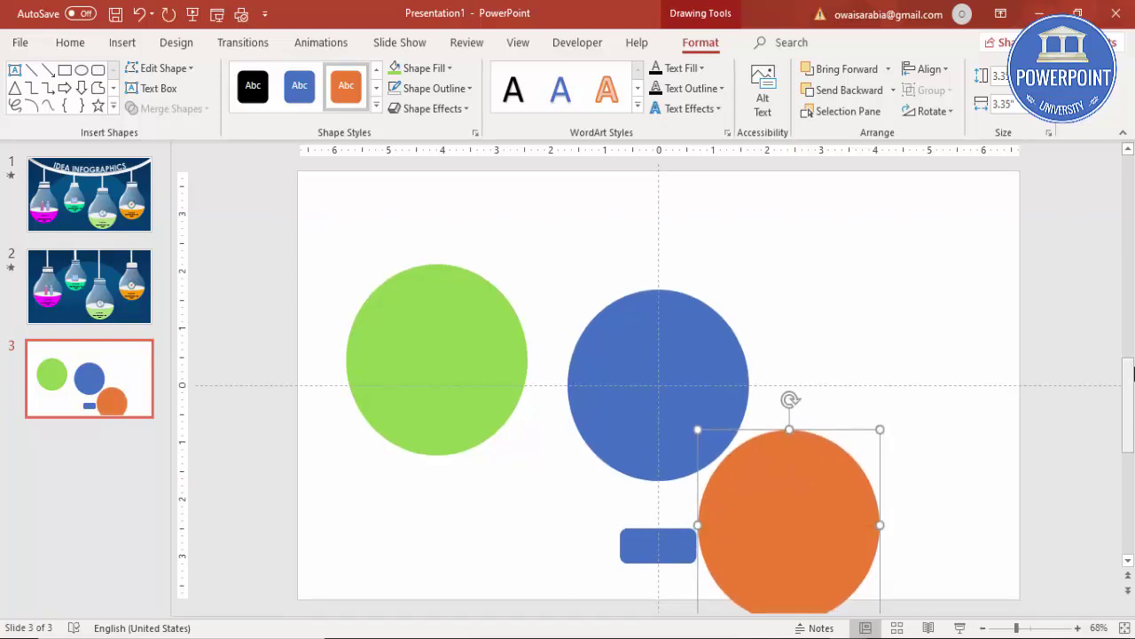
pyautogui.press('Left')
pyautogui.press('Up')
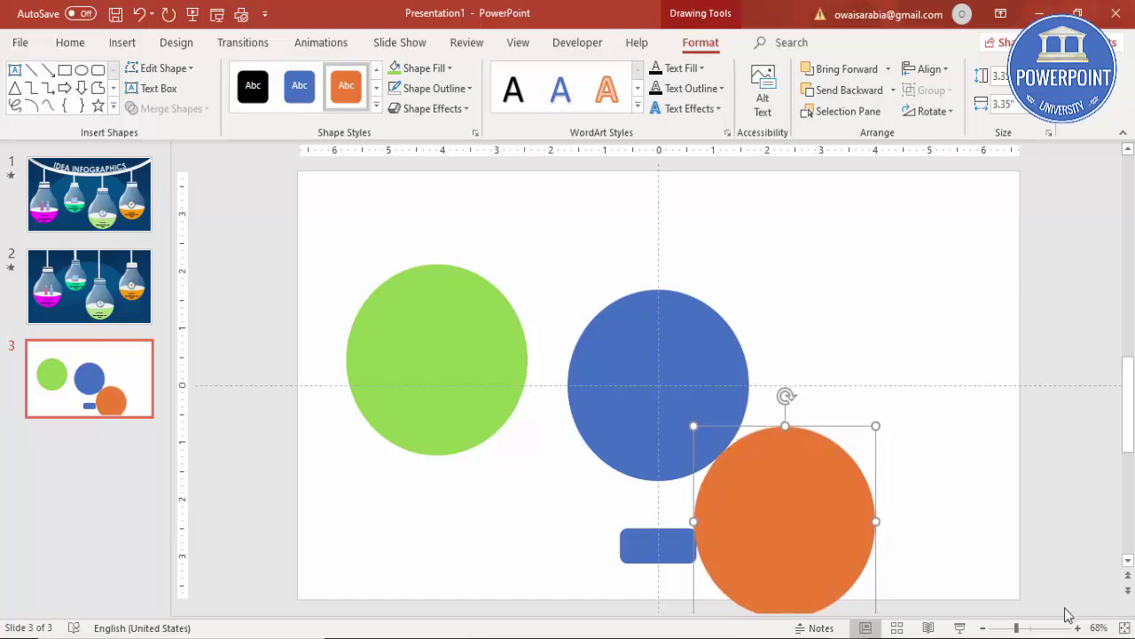
pyautogui.scroll(5, 875, 487)
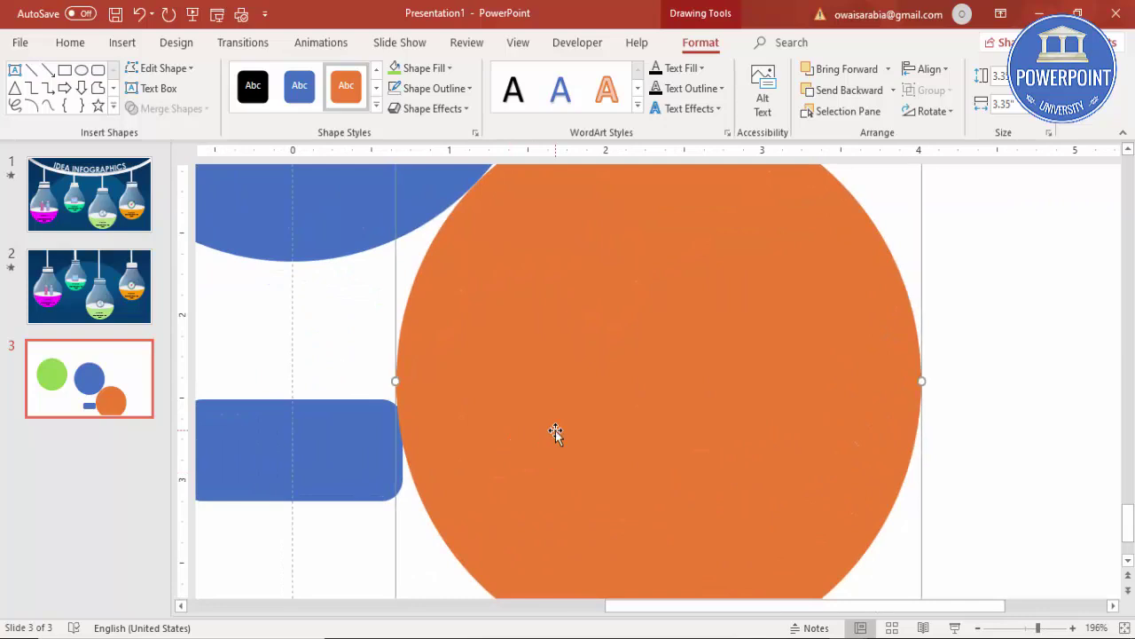
pyautogui.hotkey('ctrl', 'Right')
pyautogui.hotkey('ctrl', 'Up')
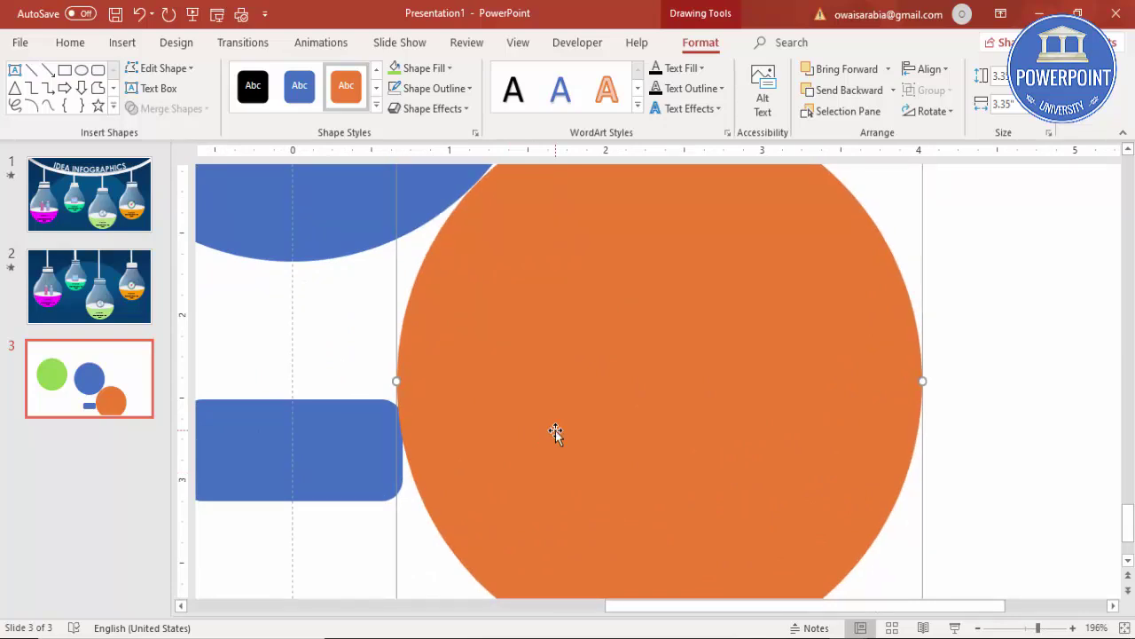
pyautogui.hotkey('ctrl', 'Up')
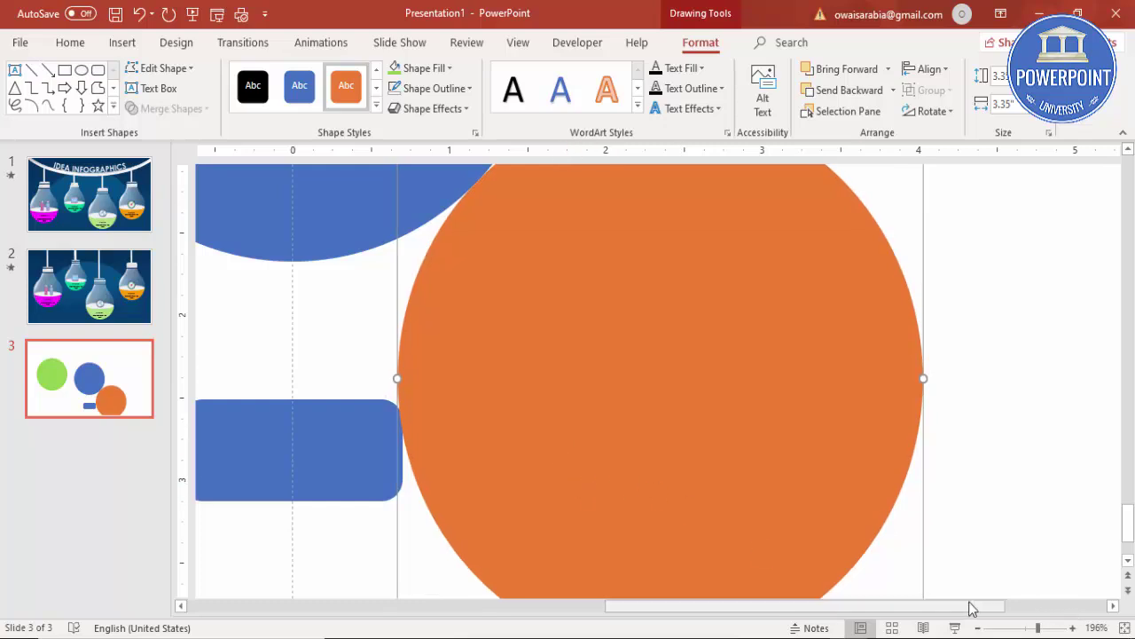
pyautogui.moveTo(959, 610); pyautogui.dragTo(815, 612)
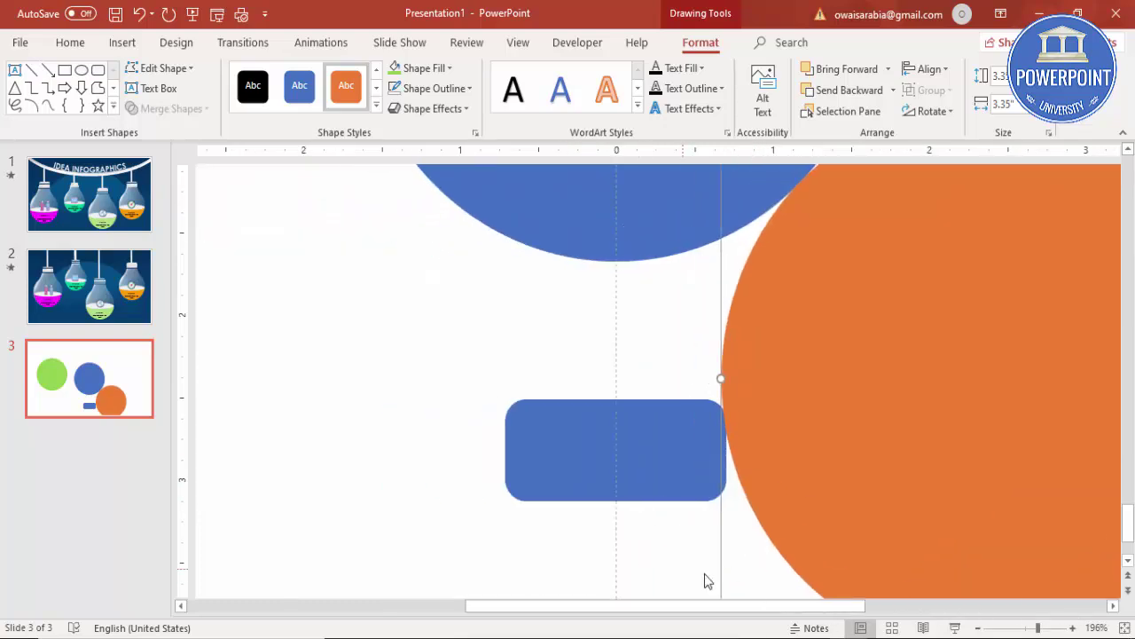
pyautogui.click(1125, 627)
pyautogui.moveTo(487, 355); pyautogui.dragTo(581, 509)
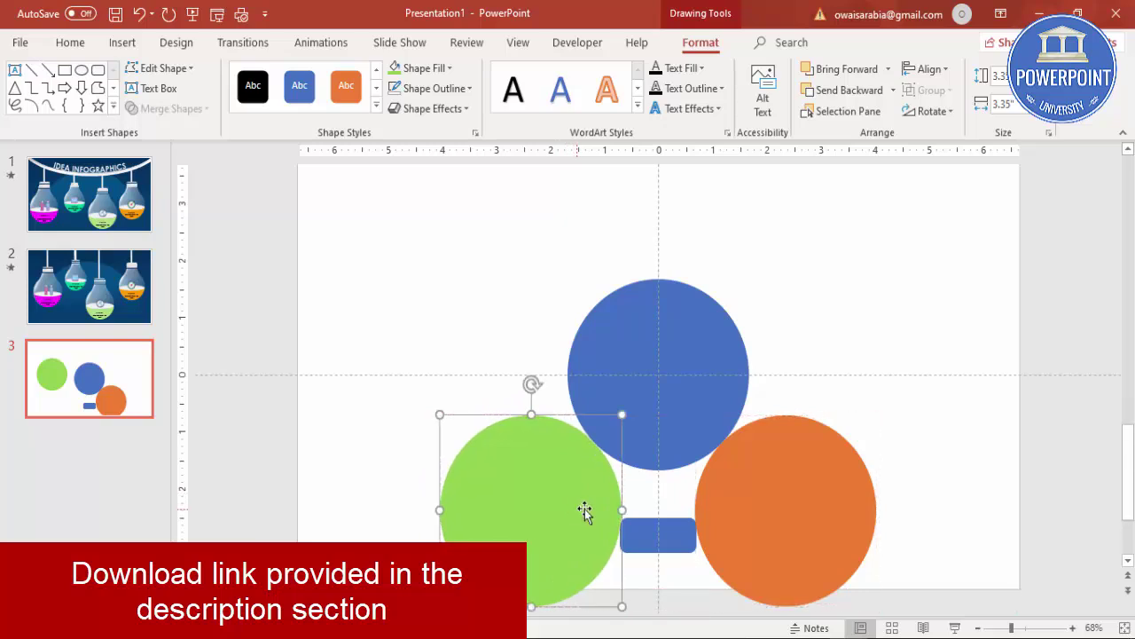
# Align the green and orange circles along their tops.
pyautogui.keyDown('shift'); pyautogui.click(775, 504); pyautogui.keyUp('shift')
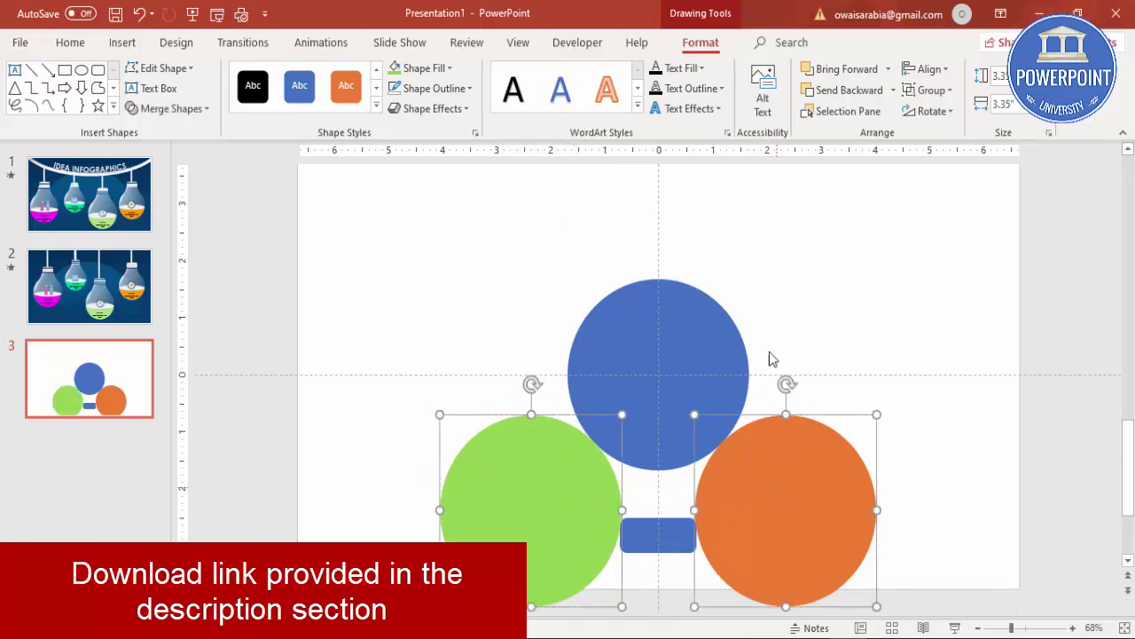
pyautogui.click(927, 68)
pyautogui.click(964, 156)
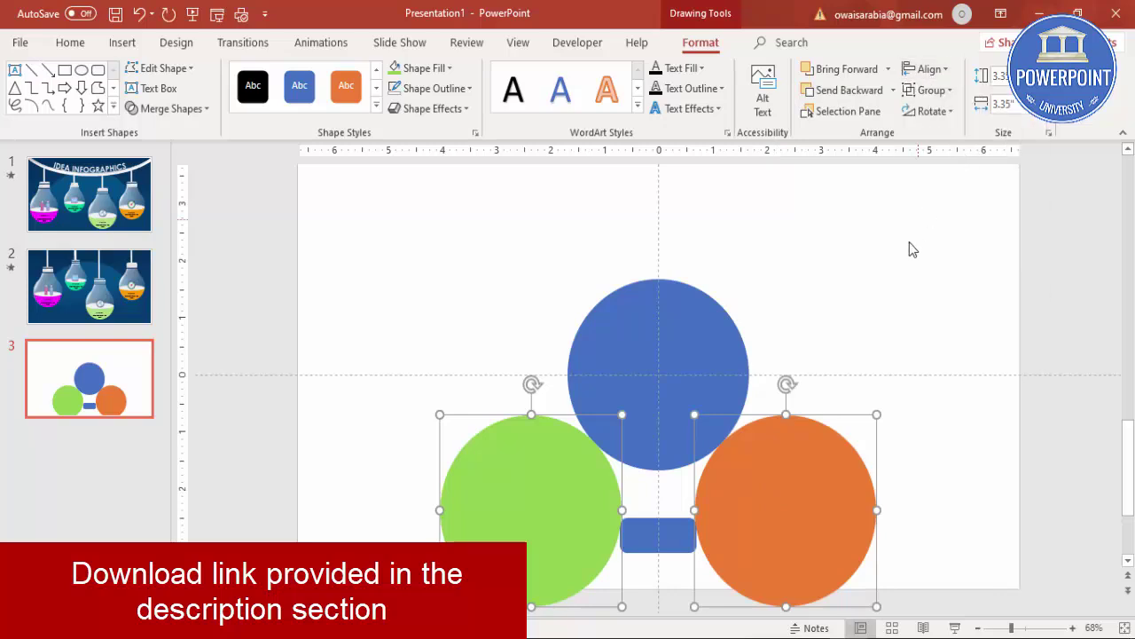
pyautogui.click(899, 277)
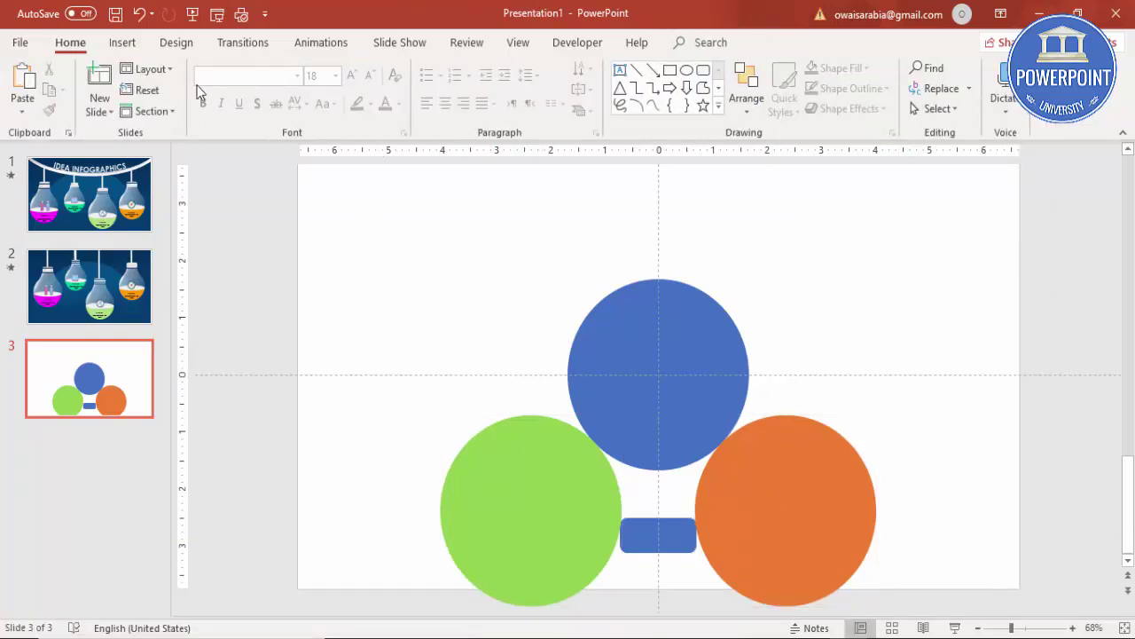
# Draw a large rectangle across the middle of the circles.
pyautogui.click(123, 43)
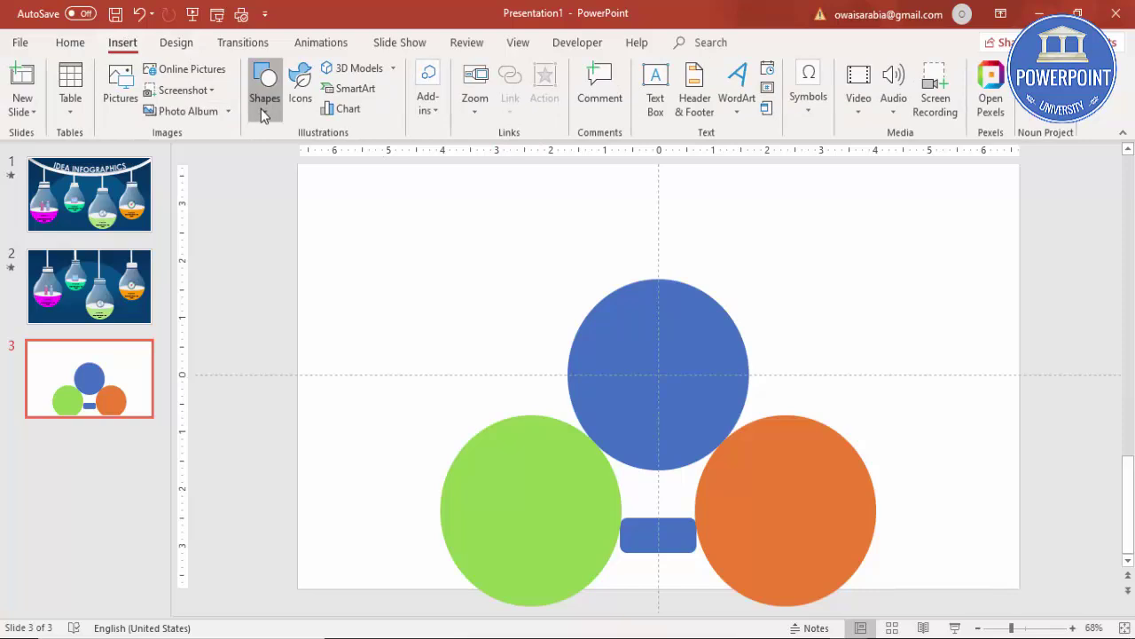
pyautogui.click(261, 102)
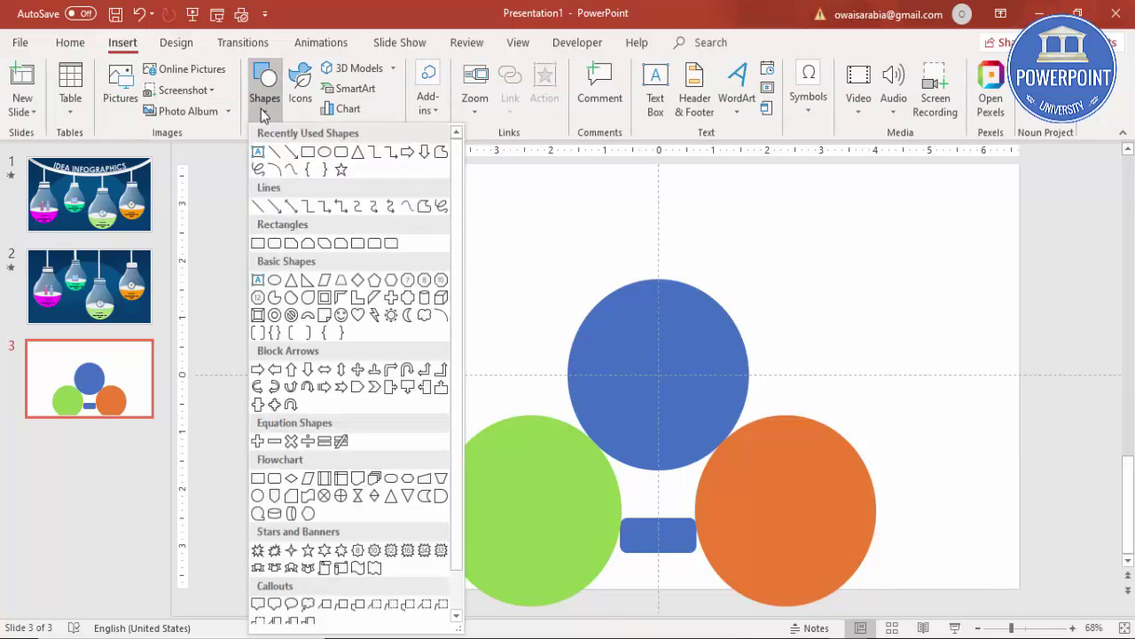
pyautogui.click(258, 244)
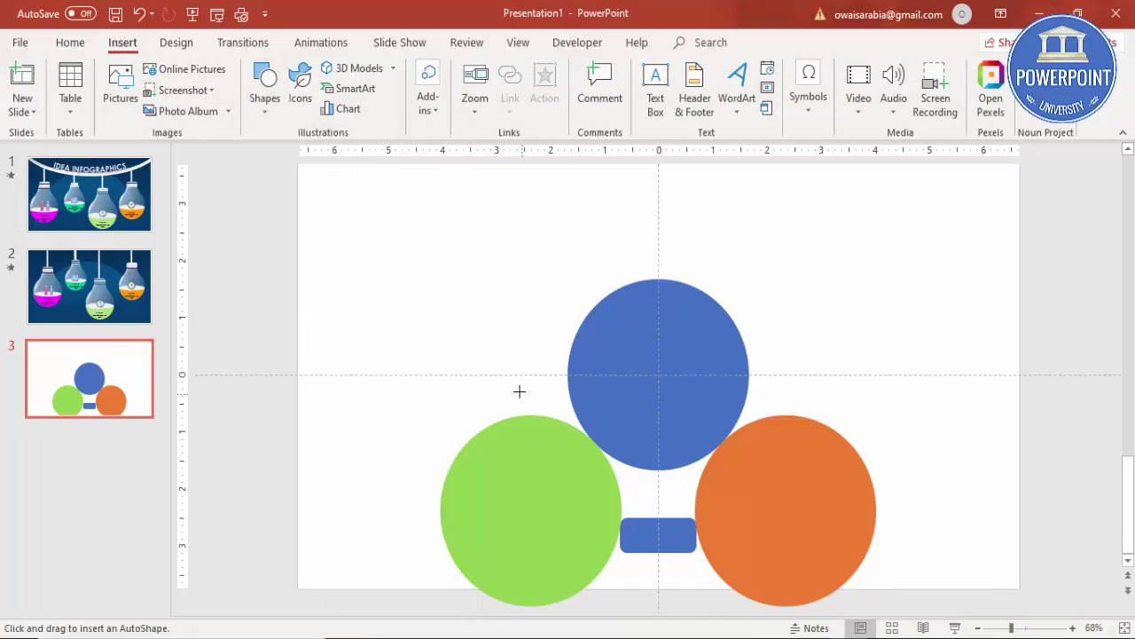
pyautogui.moveTo(483, 358)
pyautogui.mouseDown()
pyautogui.moveTo(793, 550)
pyautogui.moveTo(814, 538)
pyautogui.mouseUp()
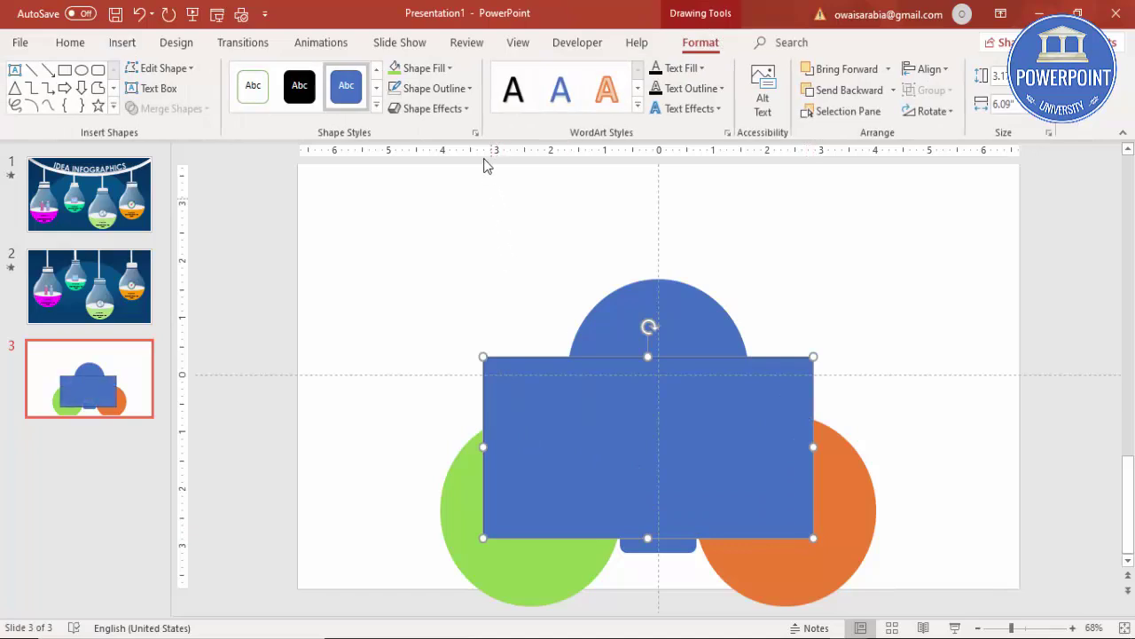
pyautogui.click(443, 221)
# Select all the shapes and split them with Merge Shapes > Fragment.
pyautogui.moveTo(364, 220)
pyautogui.mouseDown()
pyautogui.moveTo(874, 609)
pyautogui.moveTo(950, 613)
pyautogui.mouseUp()
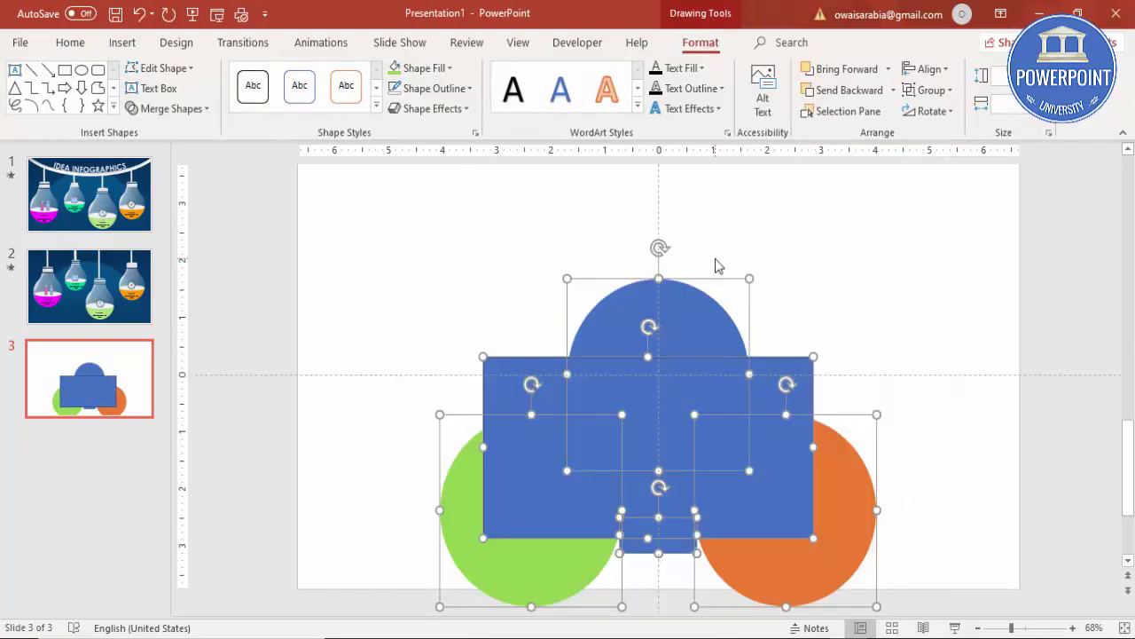
pyautogui.click(190, 110)
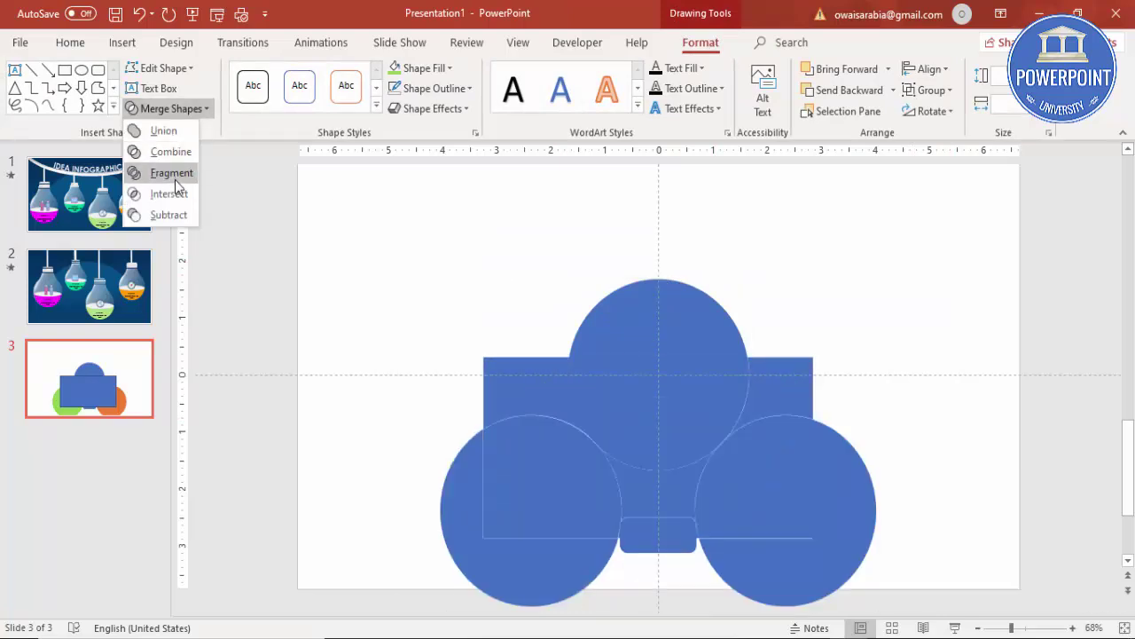
pyautogui.click(174, 179)
pyautogui.click(383, 337)
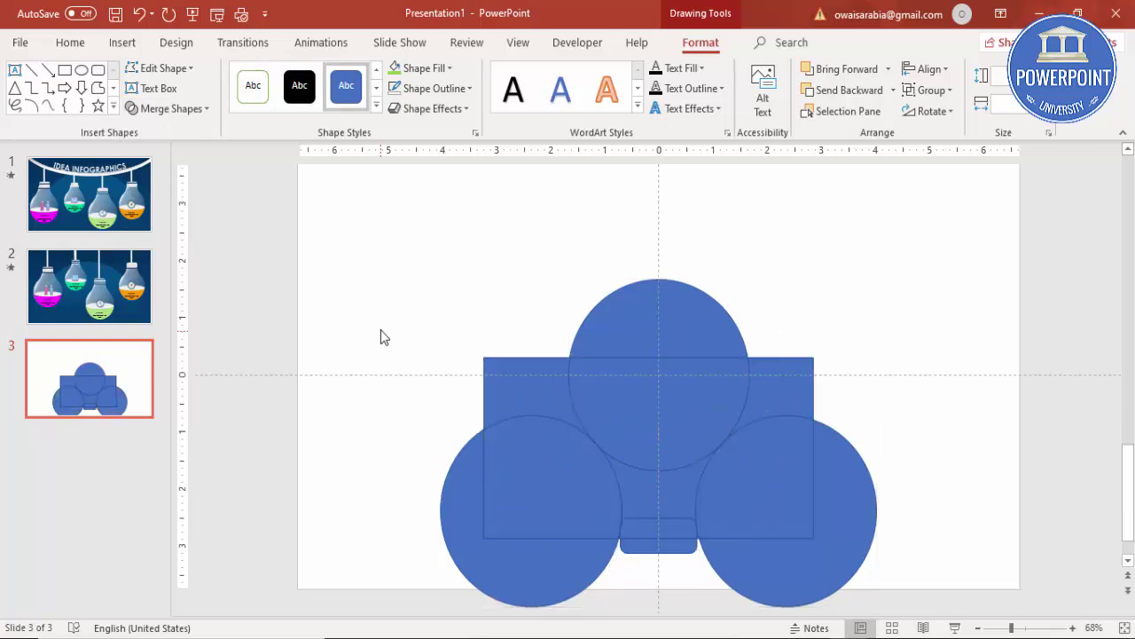
# Delete the side circle pieces and the rectangle's outer fragments on both sides.
pyautogui.click(557, 477)
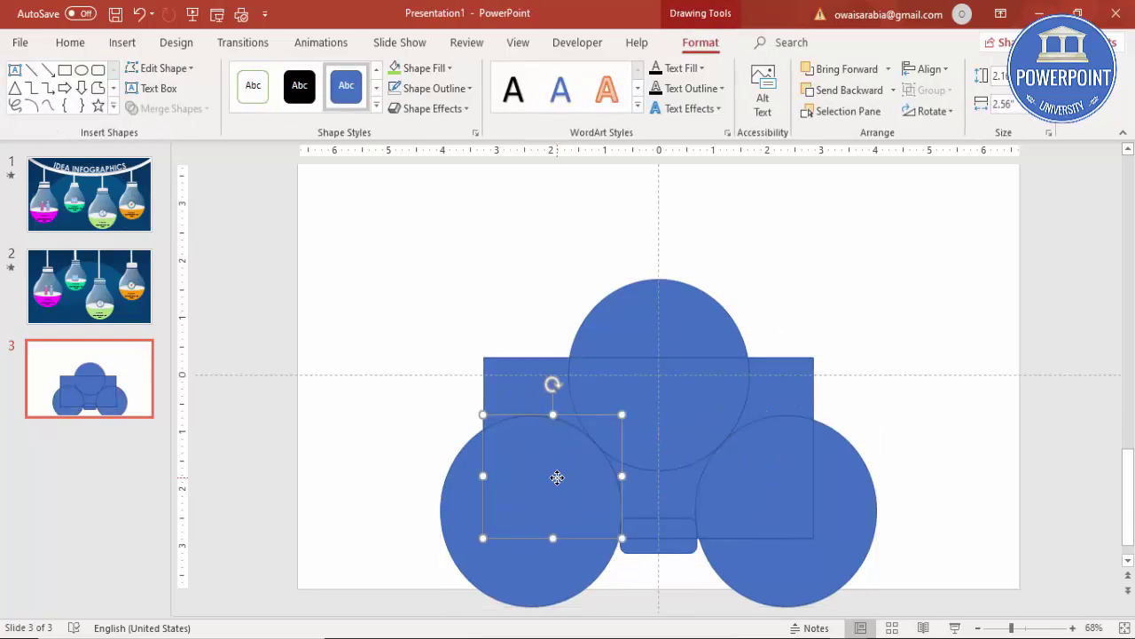
pyautogui.press('Delete')
pyautogui.click(543, 430)
pyautogui.press('Delete')
pyautogui.click(464, 520)
pyautogui.press('Delete')
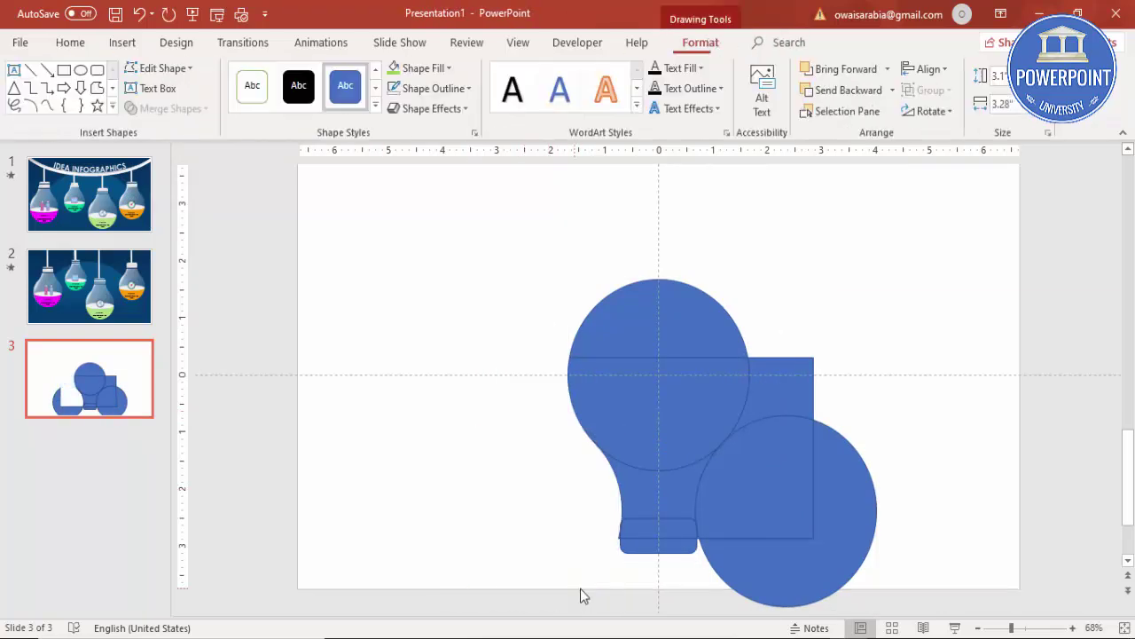
pyautogui.click(767, 479)
pyautogui.press('Delete')
pyautogui.click(773, 387)
pyautogui.press('Delete')
pyautogui.click(849, 507)
pyautogui.press('Delete')
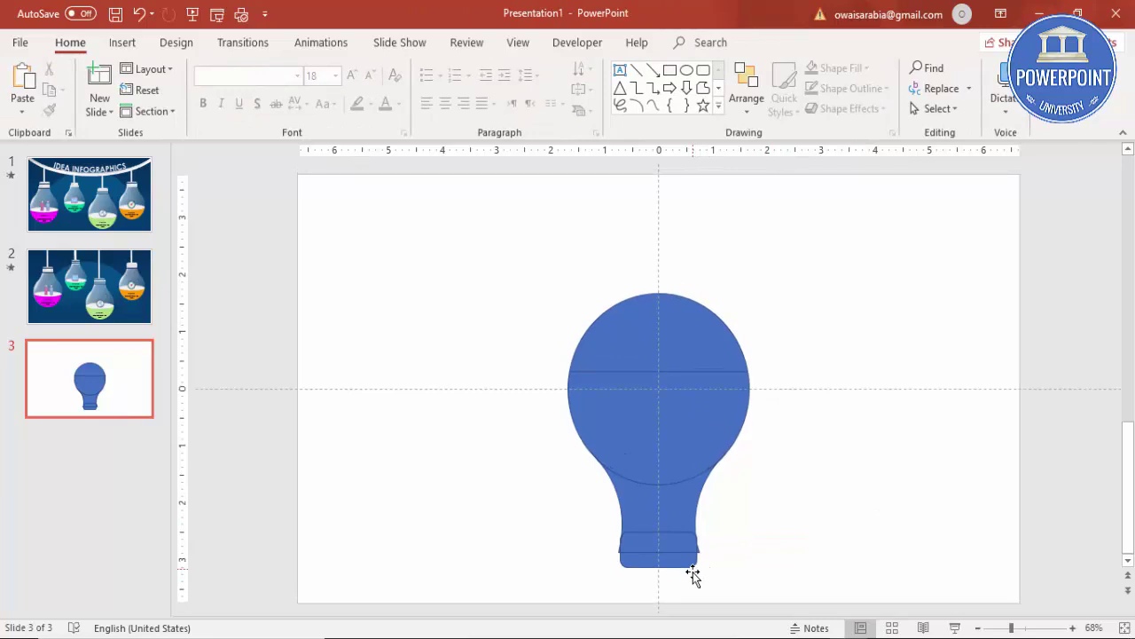
# Zoom in on the bulb's base and inspect the thin sliver at its right edge.
pyautogui.click(647, 552)
pyautogui.keyDown('shift'); pyautogui.click(689, 540); pyautogui.keyUp('shift')
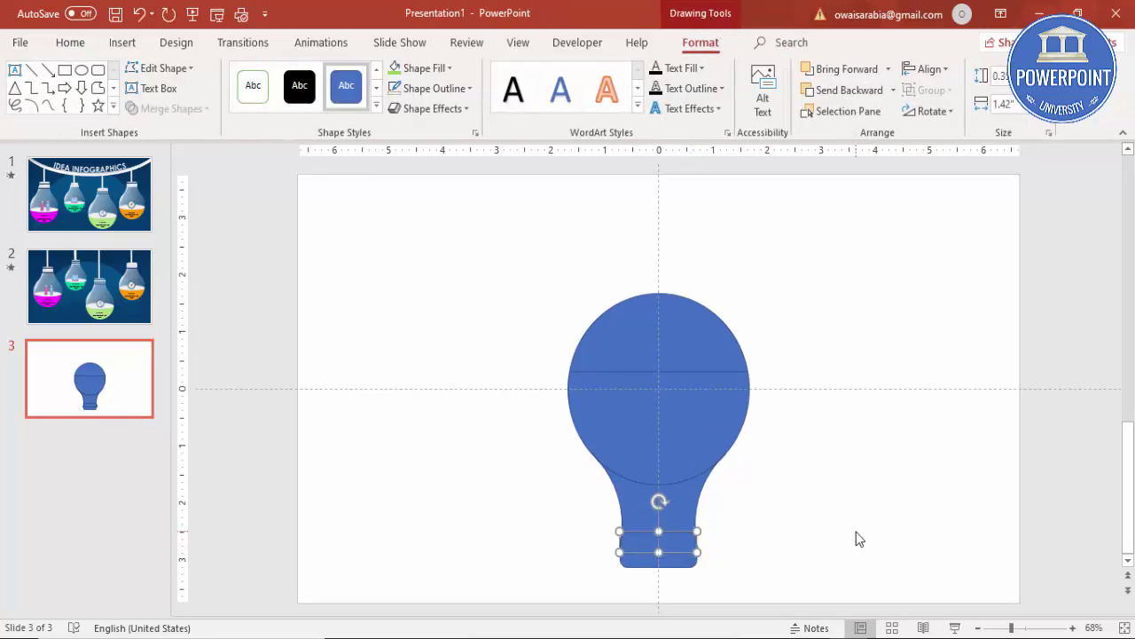
pyautogui.click(823, 540)
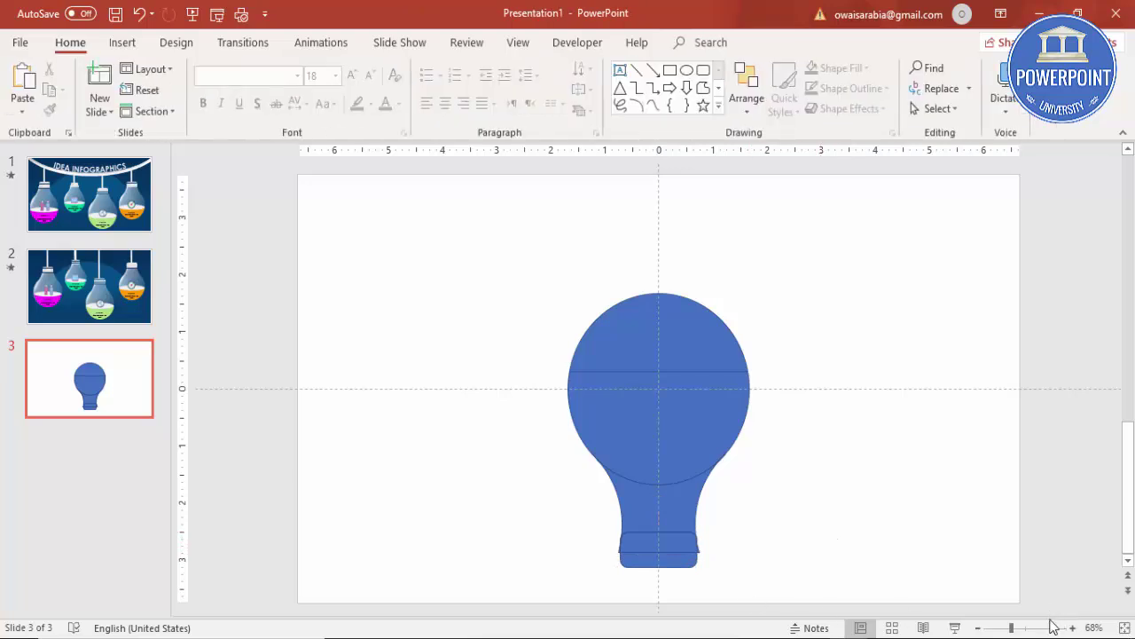
pyautogui.click(1043, 628)
pyautogui.scroll(-3, 905, 512)
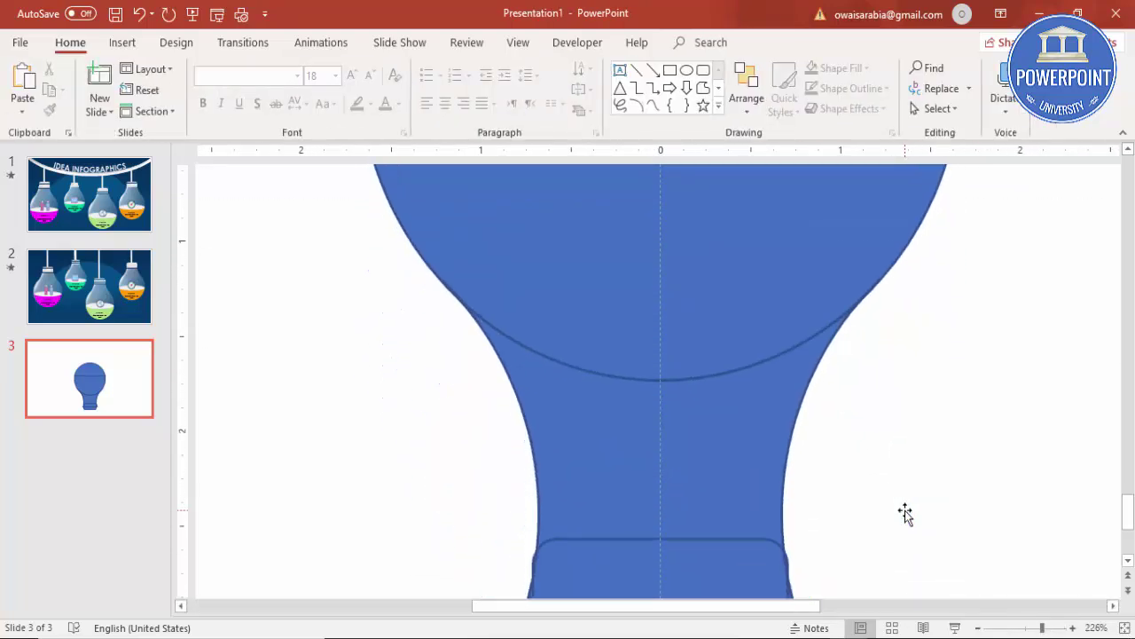
pyautogui.scroll(-2, 904, 512)
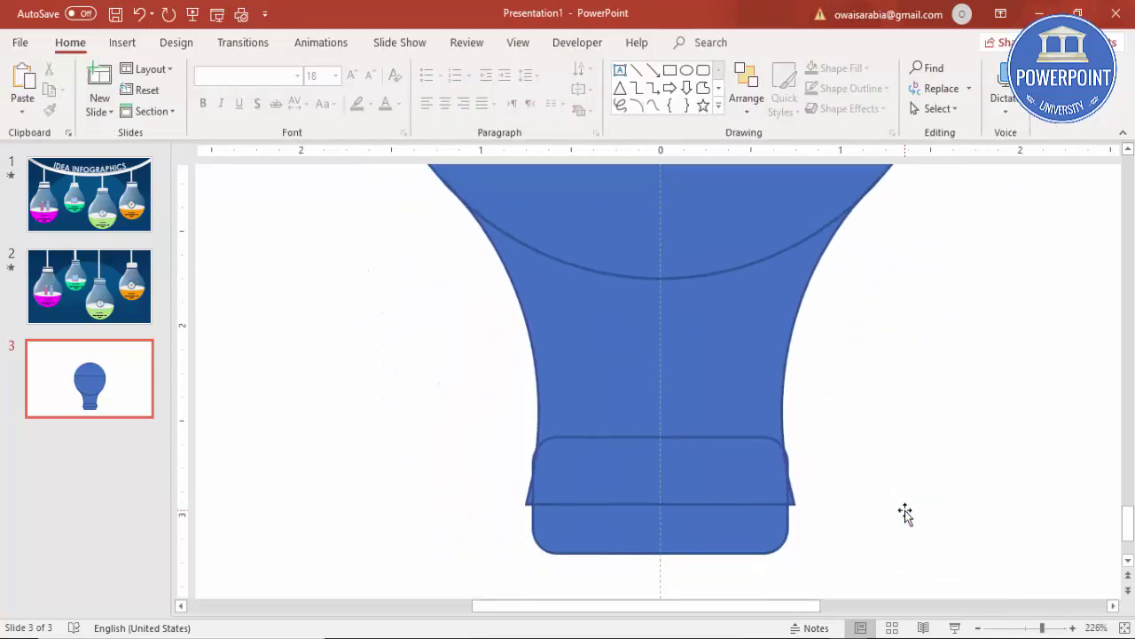
pyautogui.click(793, 491)
pyautogui.click(812, 470)
pyautogui.click(786, 449)
pyautogui.click(815, 448)
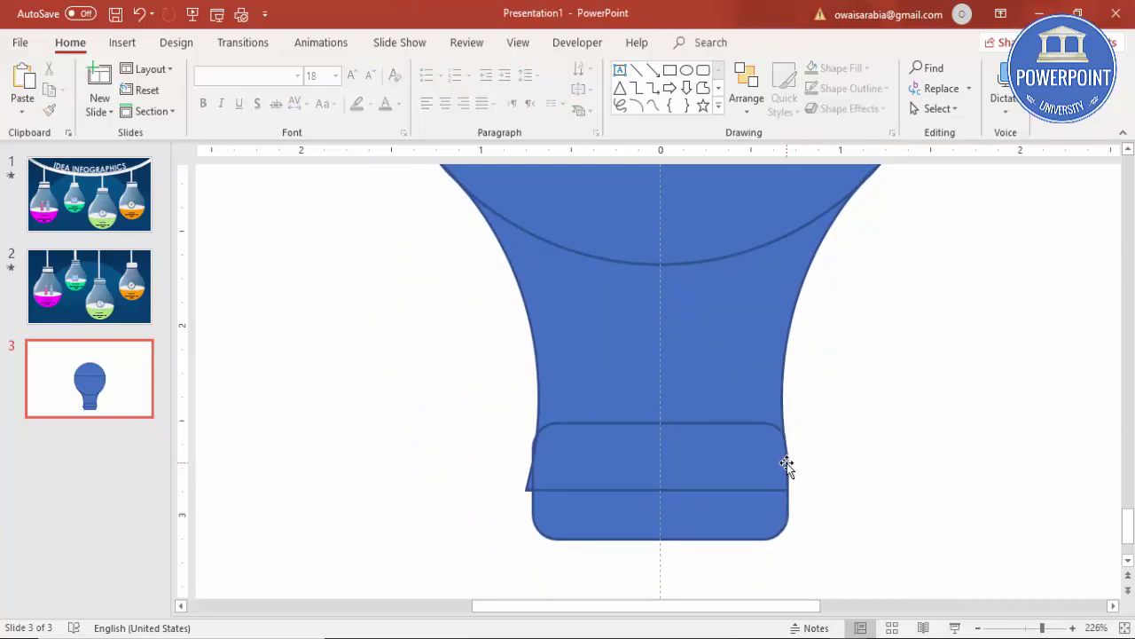
# Remove the stray sliver at the left edge of the bulb's base.
pyautogui.click(532, 490)
pyautogui.click(527, 476)
pyautogui.click(533, 440)
pyautogui.press('Escape')
# Union all bulb pieces into one shape and move it slightly up.
pyautogui.click(1125, 627)
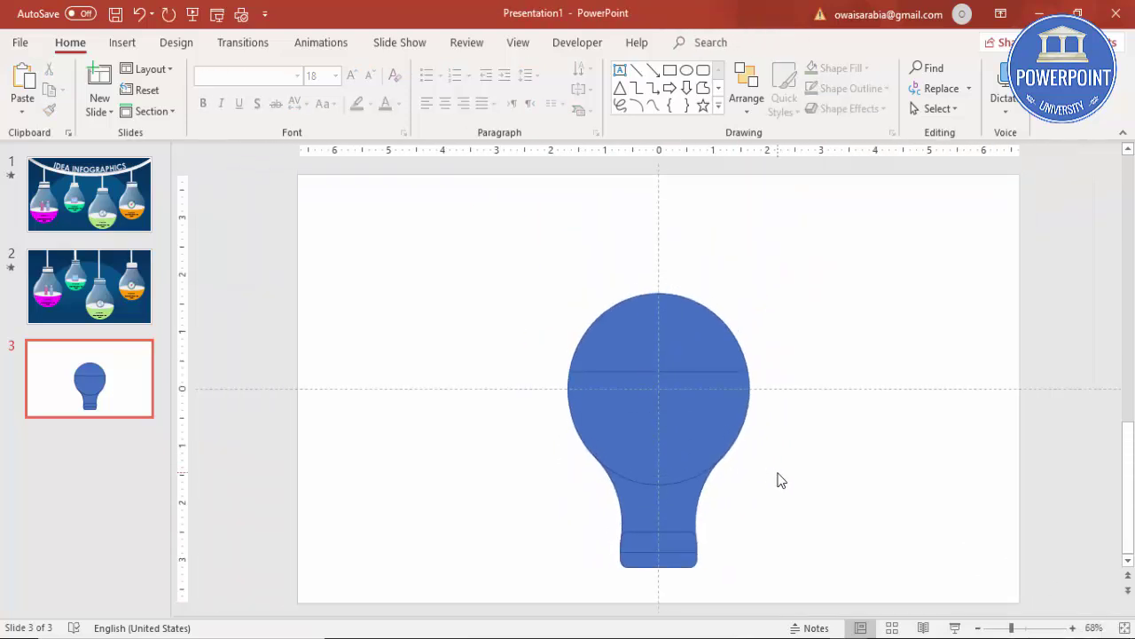
pyautogui.moveTo(514, 264)
pyautogui.mouseDown()
pyautogui.moveTo(807, 600)
pyautogui.moveTo(839, 614)
pyautogui.mouseUp()
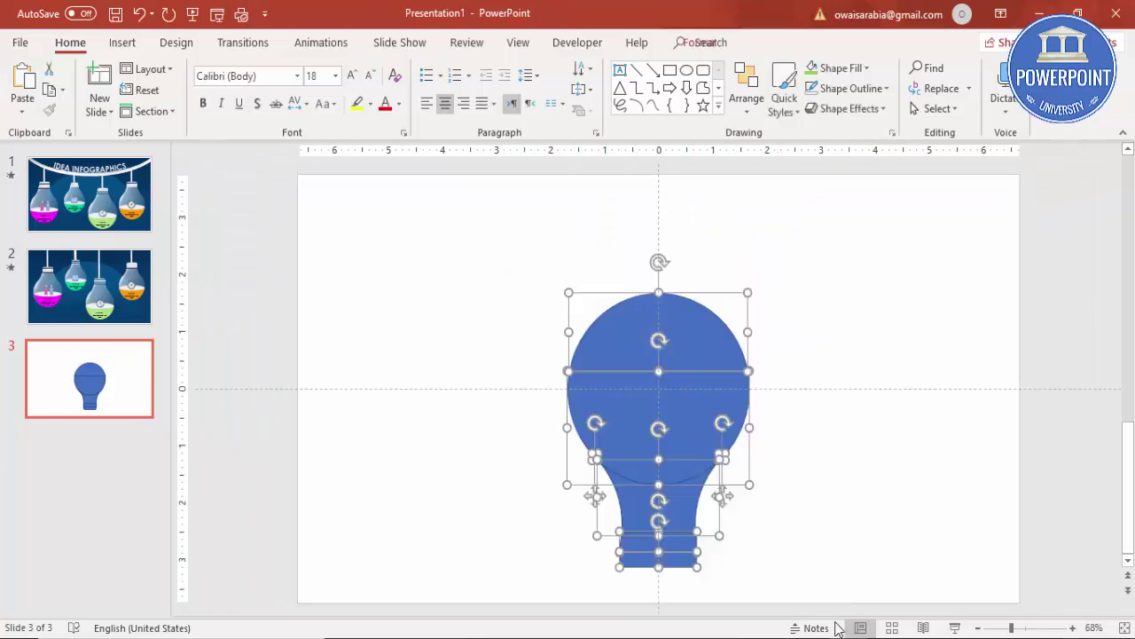
pyautogui.click(700, 41)
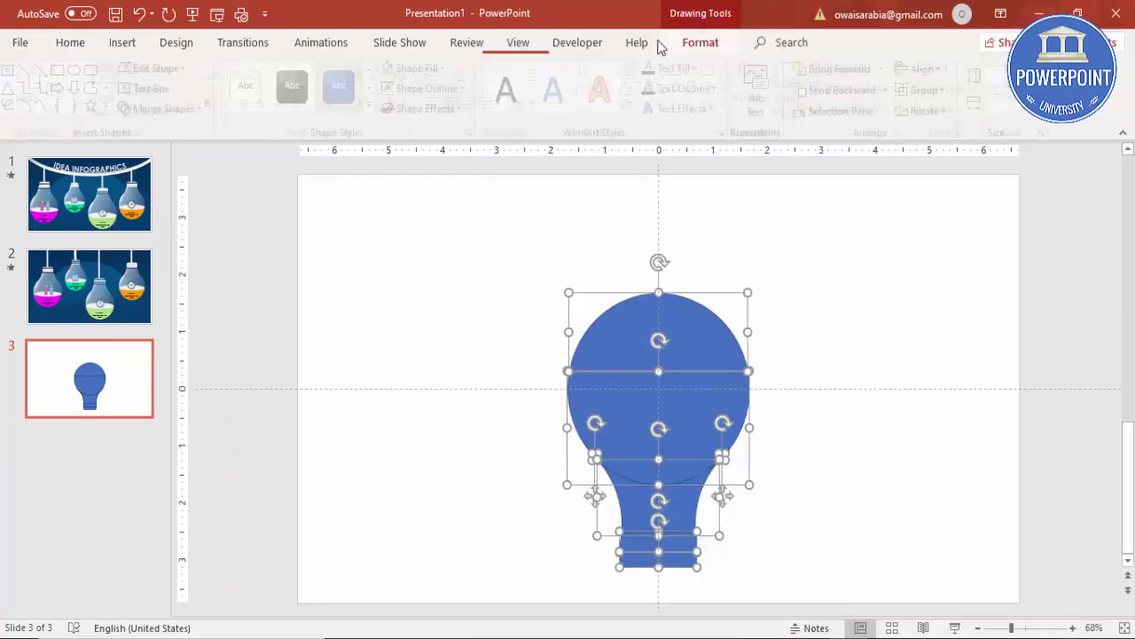
pyautogui.click(201, 108)
pyautogui.click(184, 131)
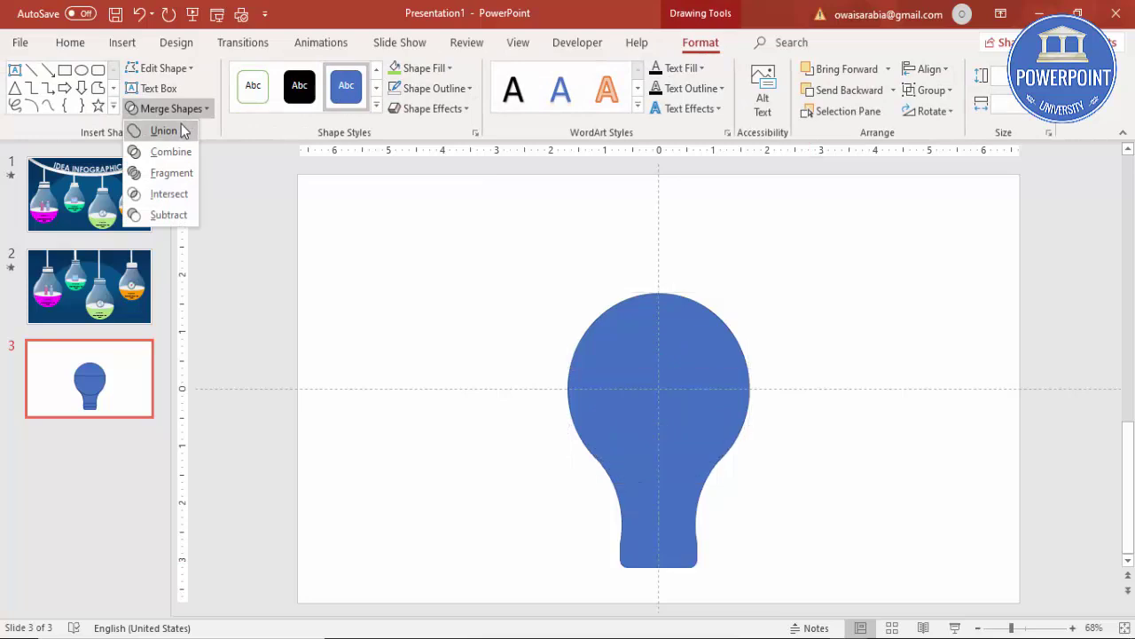
pyautogui.moveTo(676, 316)
pyautogui.mouseDown()
pyautogui.moveTo(680, 283)
pyautogui.moveTo(681, 294)
pyautogui.mouseUp()
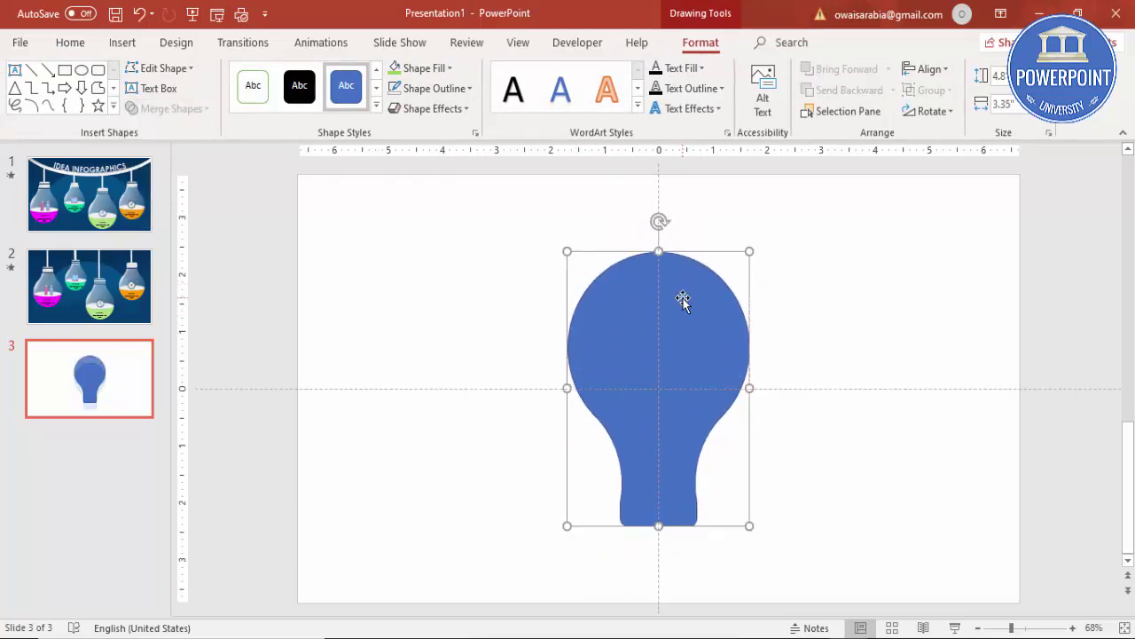
pyautogui.click(820, 479)
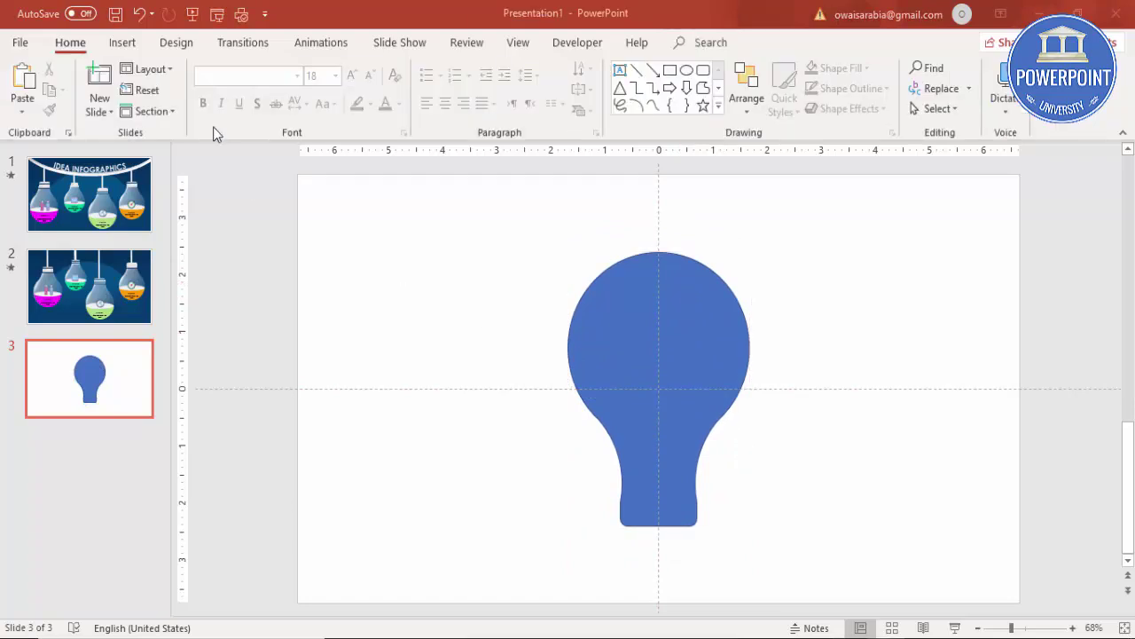
# Draw a thin outline-free green bar across the bulb's lower neck.
pyautogui.click(124, 43)
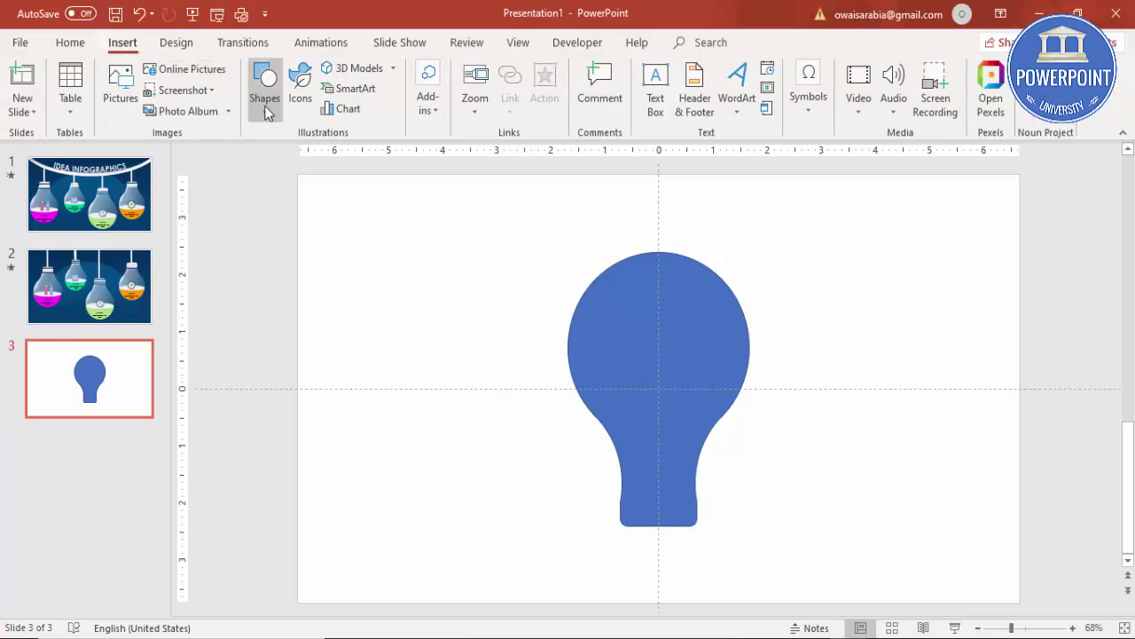
pyautogui.click(265, 104)
pyautogui.click(258, 228)
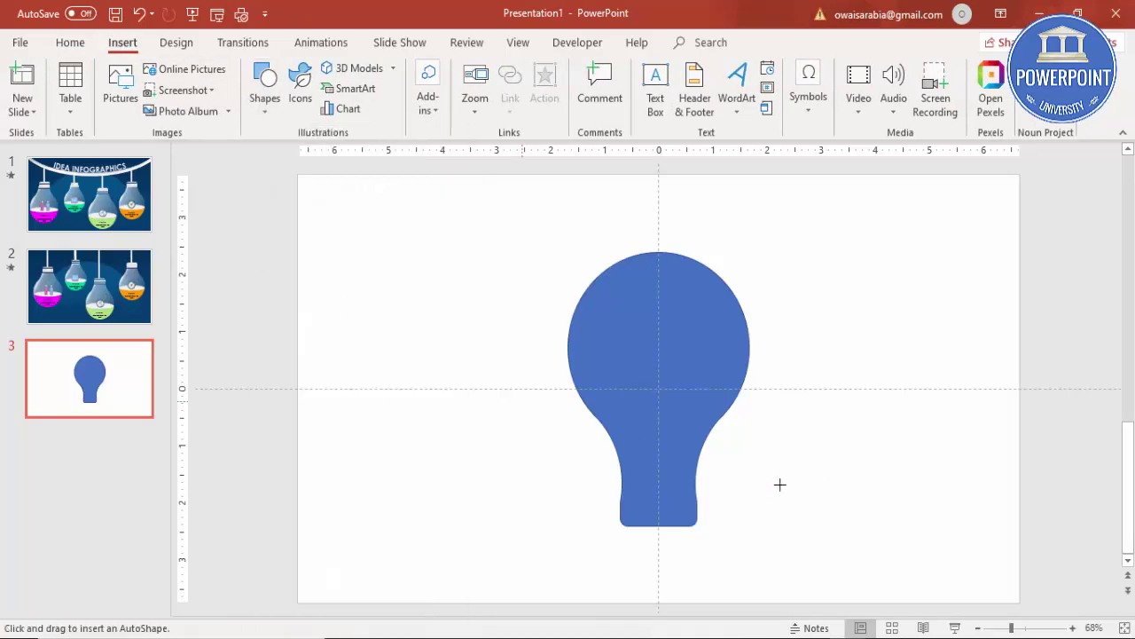
pyautogui.moveTo(597, 477); pyautogui.dragTo(717, 479)
pyautogui.moveTo(725, 482); pyautogui.dragTo(726, 480)
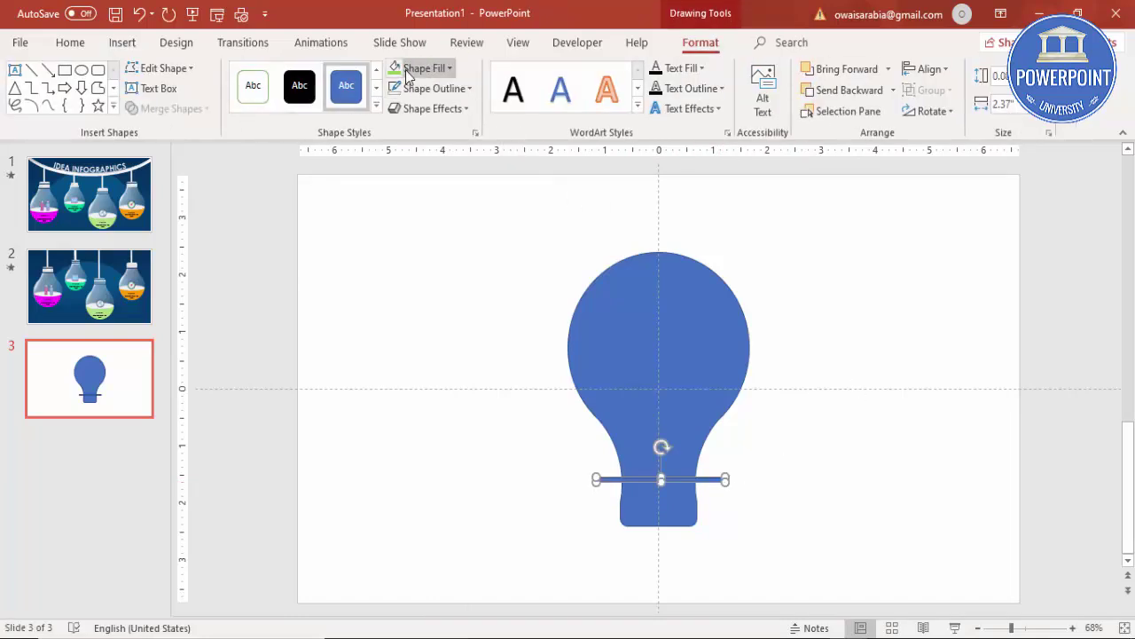
pyautogui.click(436, 89)
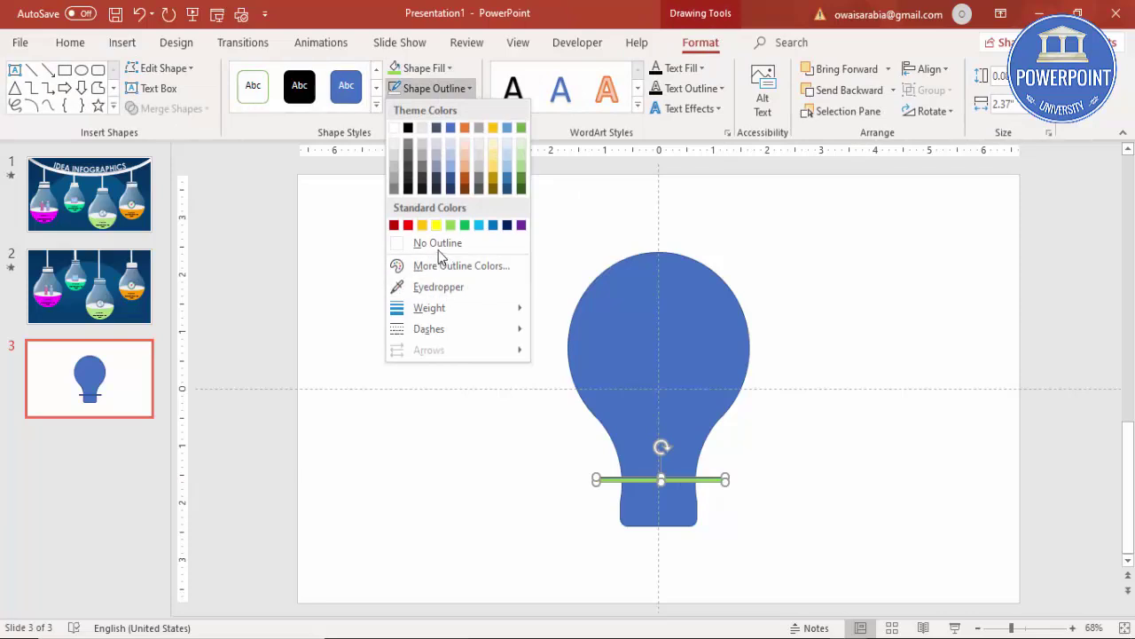
pyautogui.click(438, 254)
# Duplicate the bar into a stack of three, then select the bulb with all bars.
pyautogui.hotkey('ctrl', 'd')
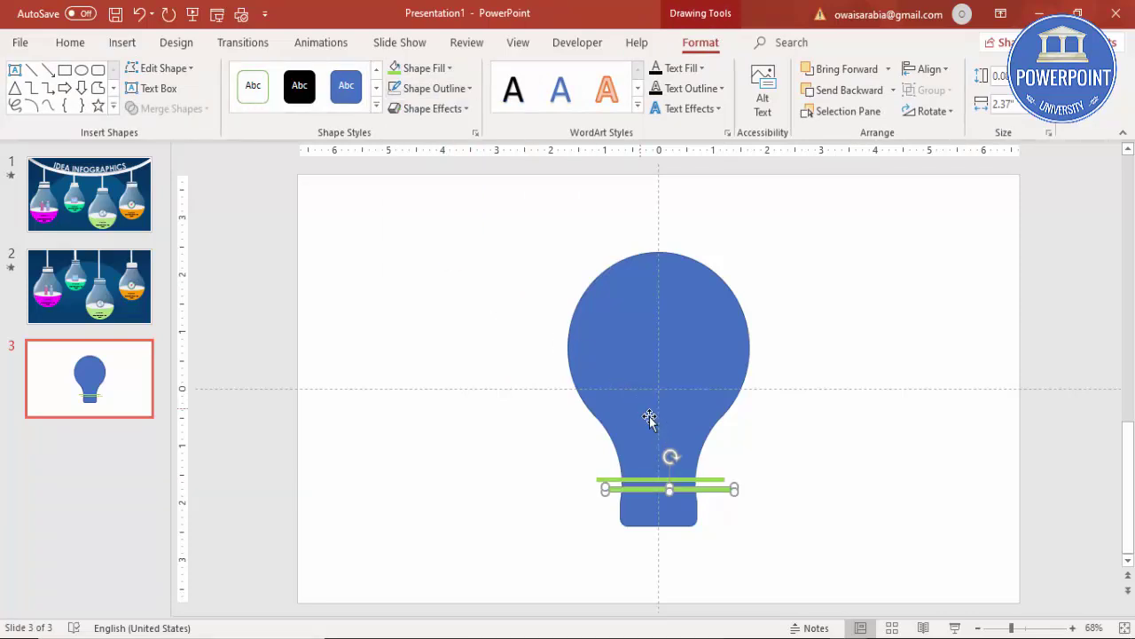
pyautogui.moveTo(720, 490); pyautogui.dragTo(701, 507)
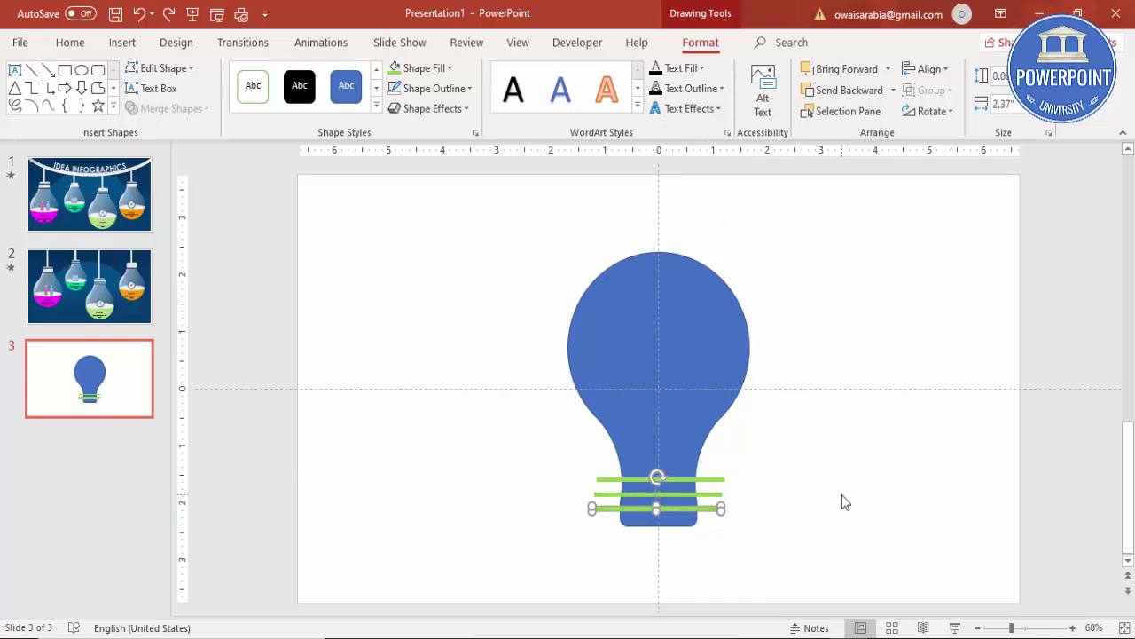
pyautogui.click(723, 566)
pyautogui.moveTo(474, 203); pyautogui.dragTo(919, 614)
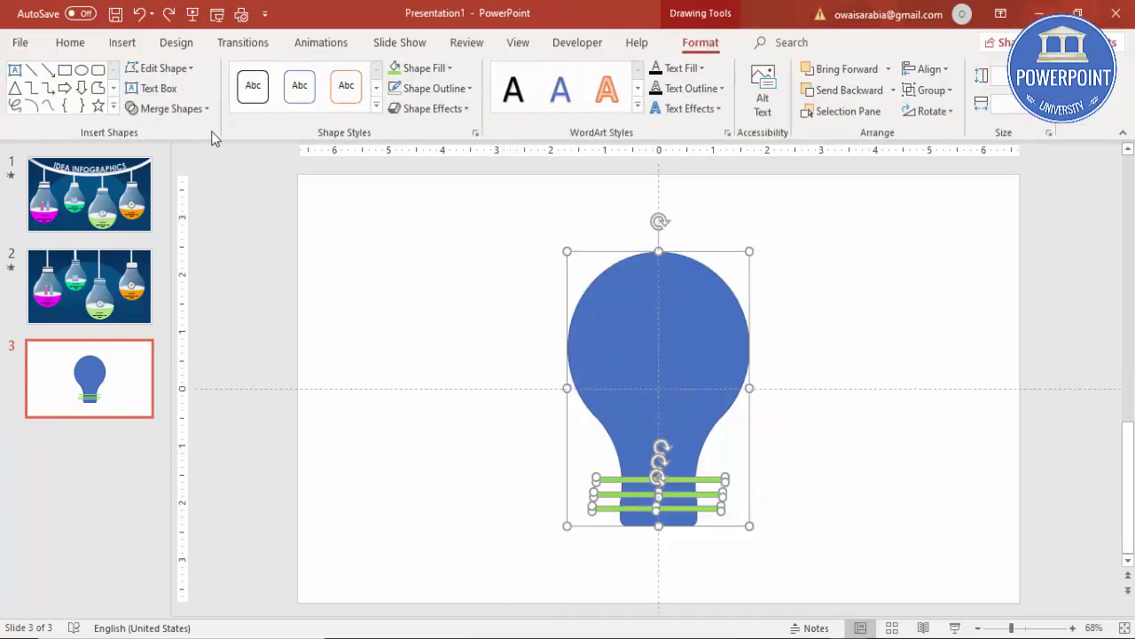
# Fragment the bulb and bars, then delete the right-hand line at the neck.
pyautogui.click(174, 109)
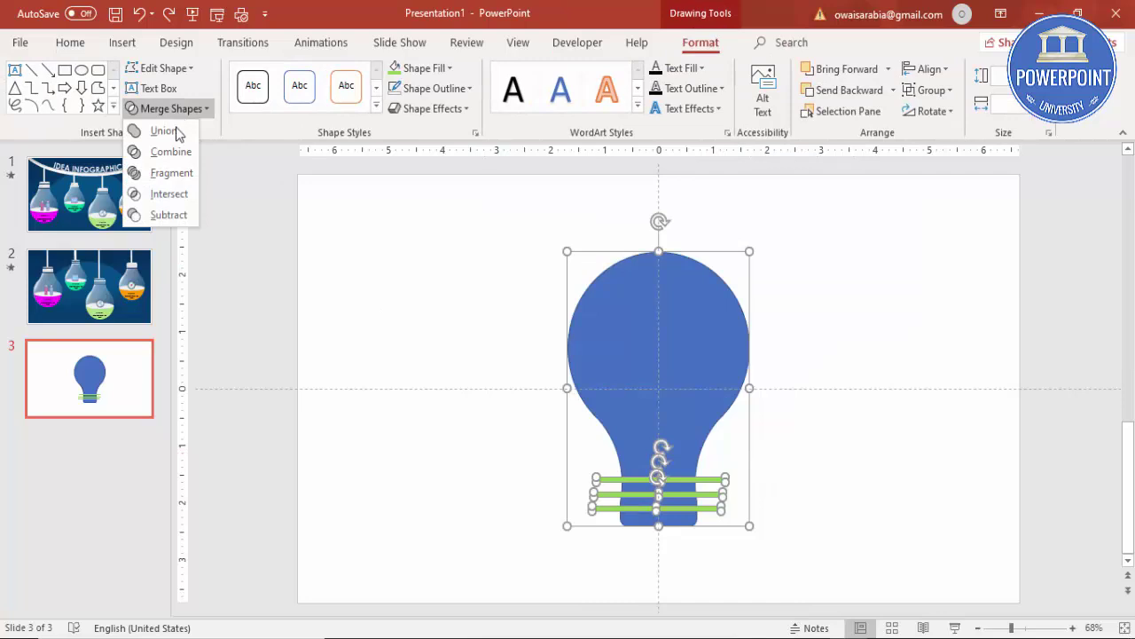
pyautogui.click(174, 173)
pyautogui.click(401, 351)
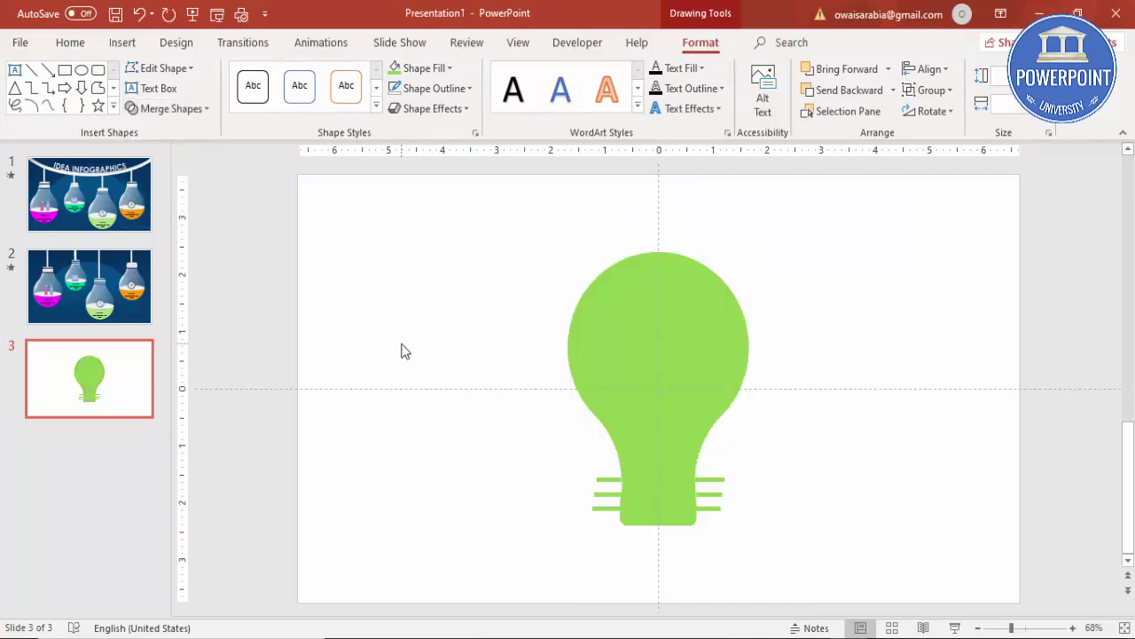
pyautogui.click(613, 483)
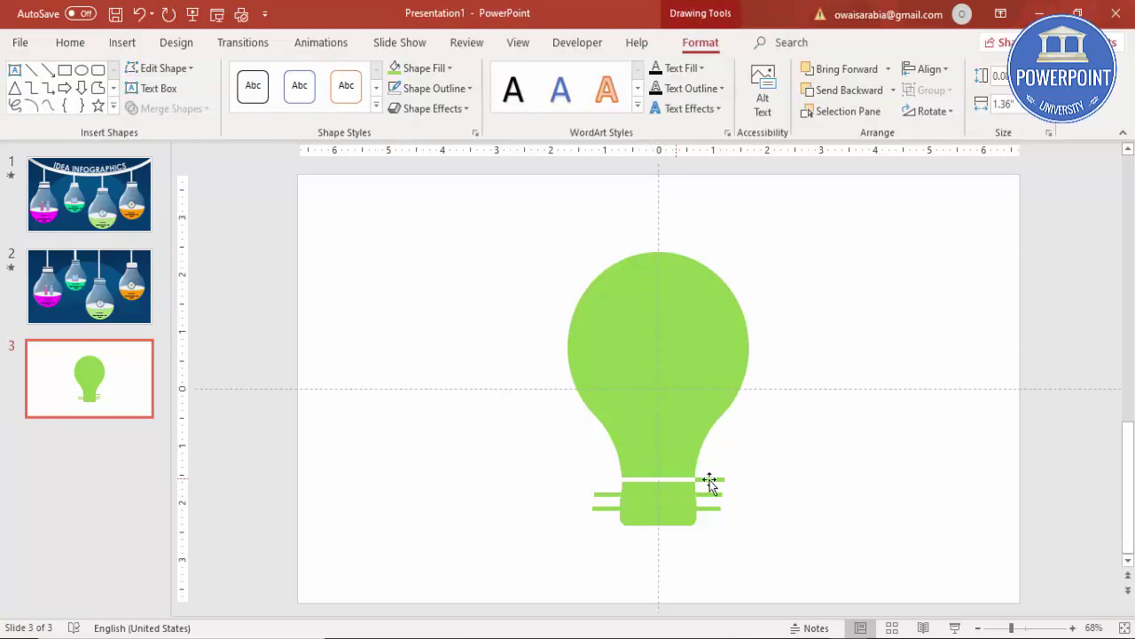
pyautogui.click(710, 480)
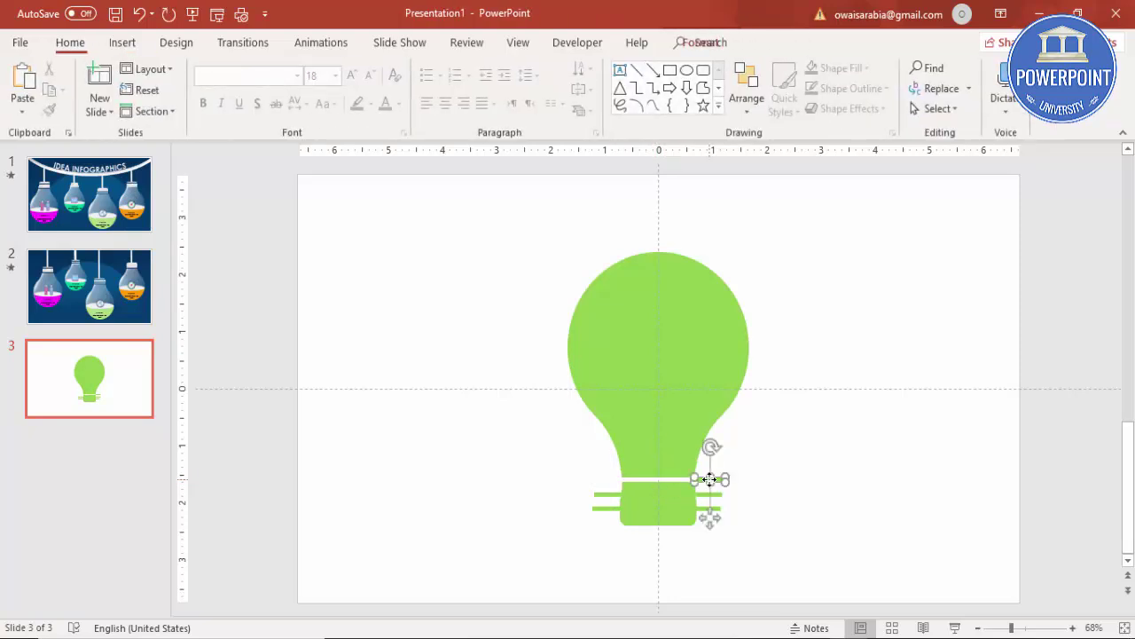
pyautogui.press('Delete')
# Move the left line across the base, delete the leftover stubs, and select the whole bulb.
pyautogui.click(605, 495)
pyautogui.moveTo(639, 502); pyautogui.dragTo(709, 496)
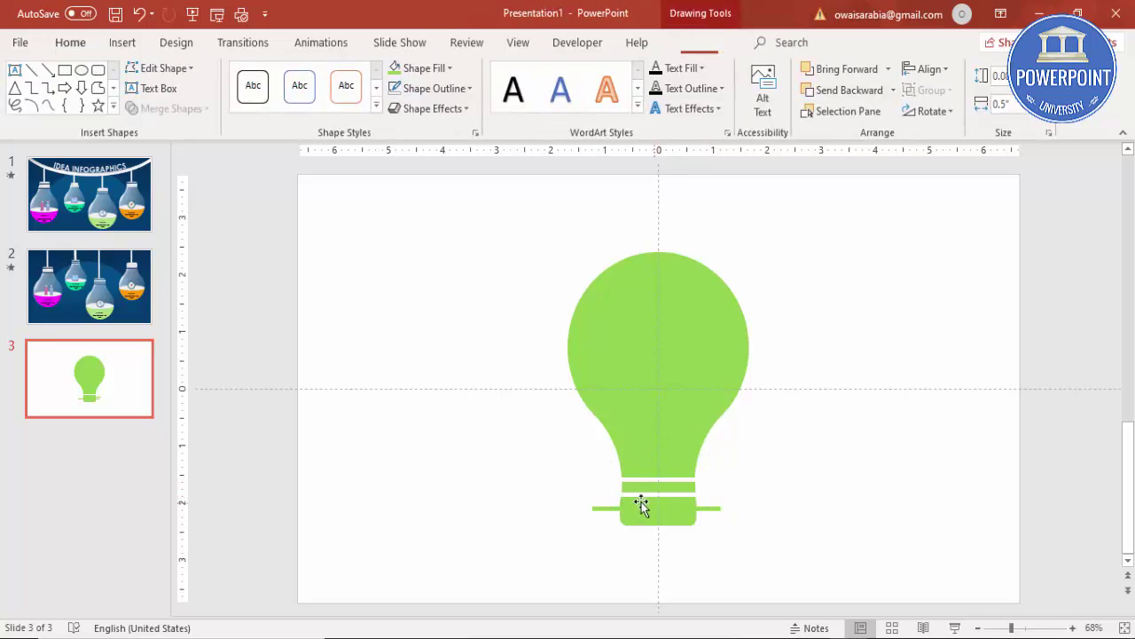
pyautogui.click(601, 506)
pyautogui.press('Delete')
pyautogui.click(672, 512)
pyautogui.click(710, 509)
pyautogui.press('Delete')
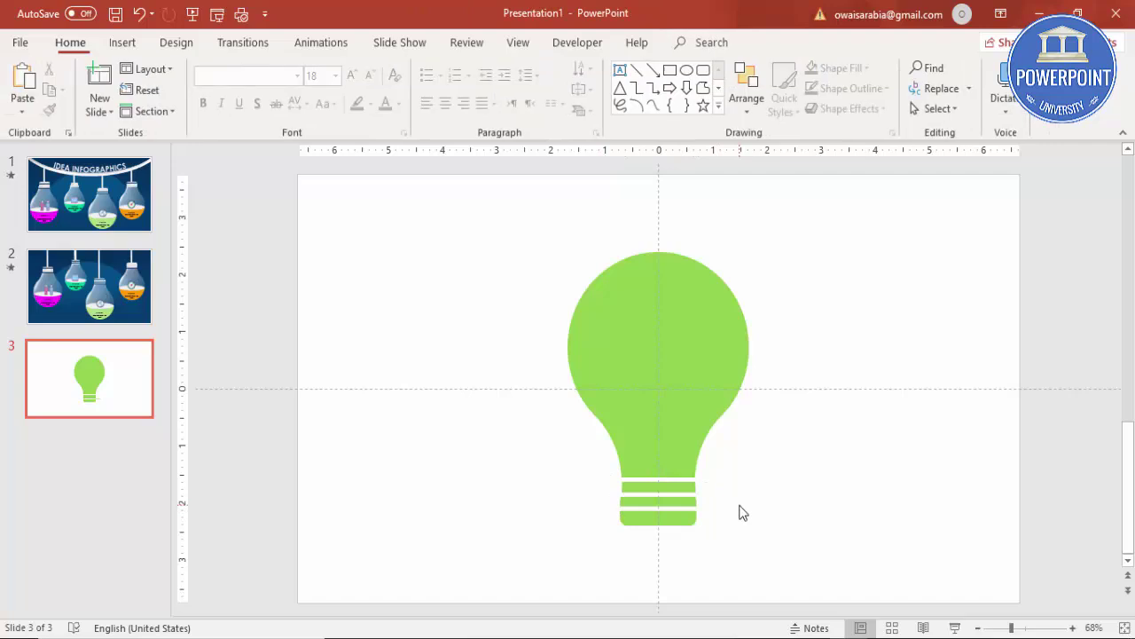
pyautogui.moveTo(796, 573); pyautogui.dragTo(453, 195)
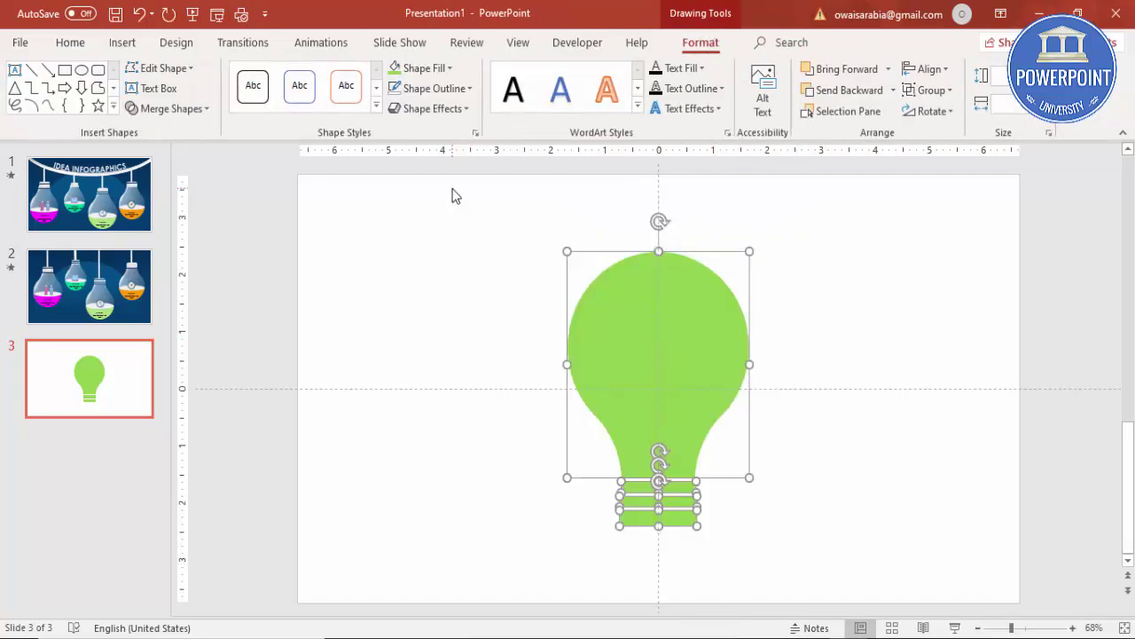
# Group the bulb and base pieces with Ctrl+G, undoing an accidental rotation.
pyautogui.hotkey('ctrl', 'g')
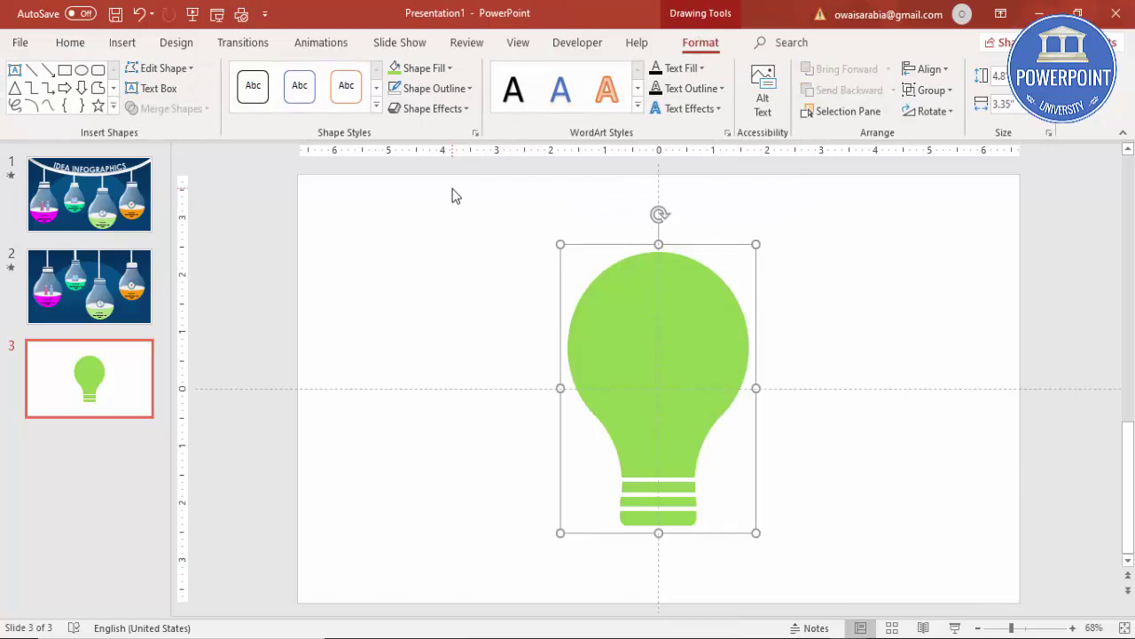
pyautogui.moveTo(661, 212); pyautogui.dragTo(657, 548)
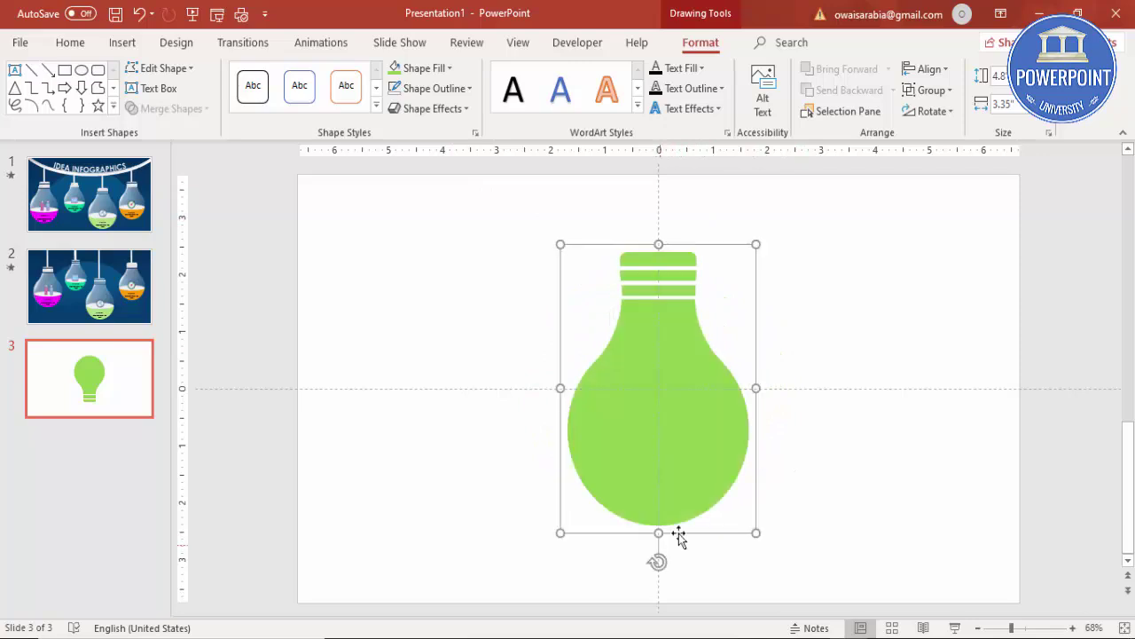
pyautogui.click(799, 498)
pyautogui.hotkey('ctrl', 'z')
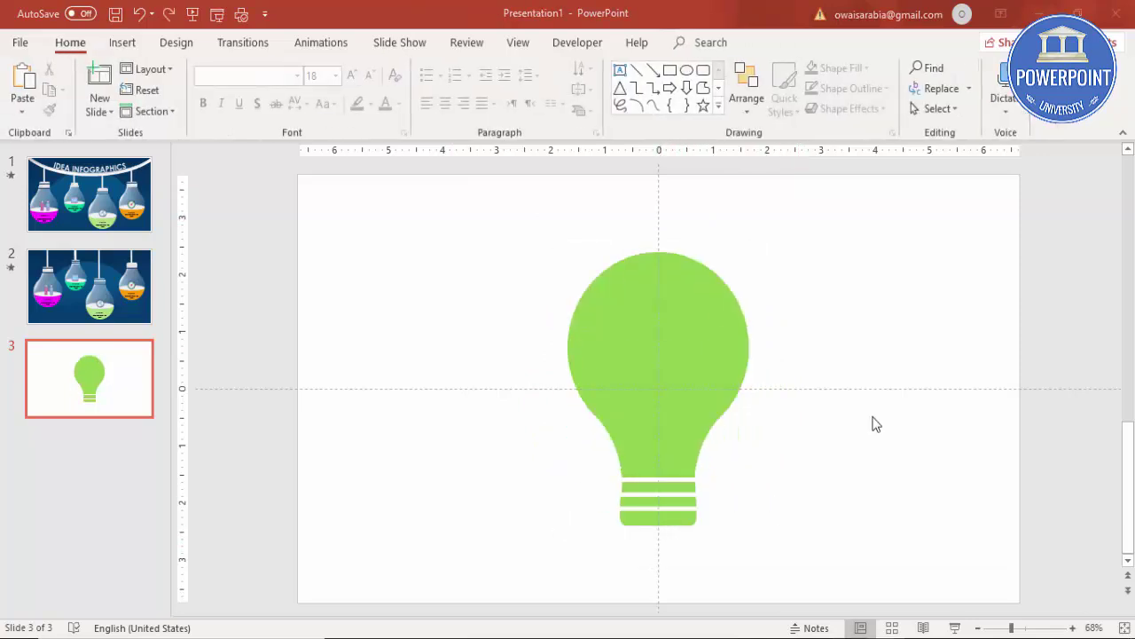
pyautogui.rightClick(788, 439)
# Switch the slide background to a dark blue gradient fill, then select the bulb.
pyautogui.click(855, 583)
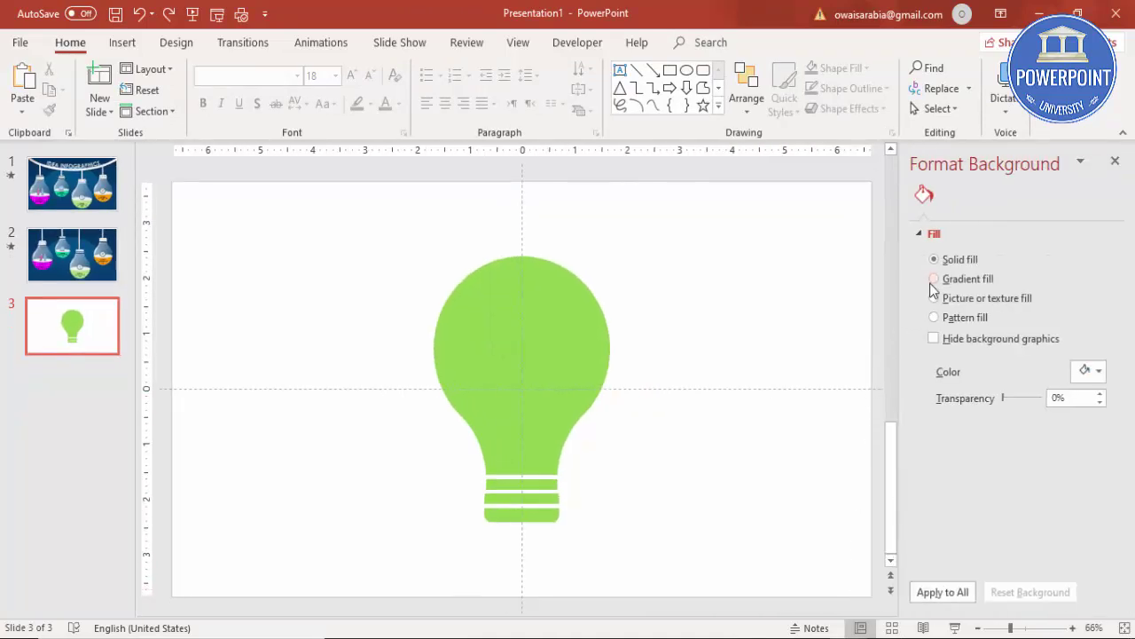
pyautogui.click(934, 279)
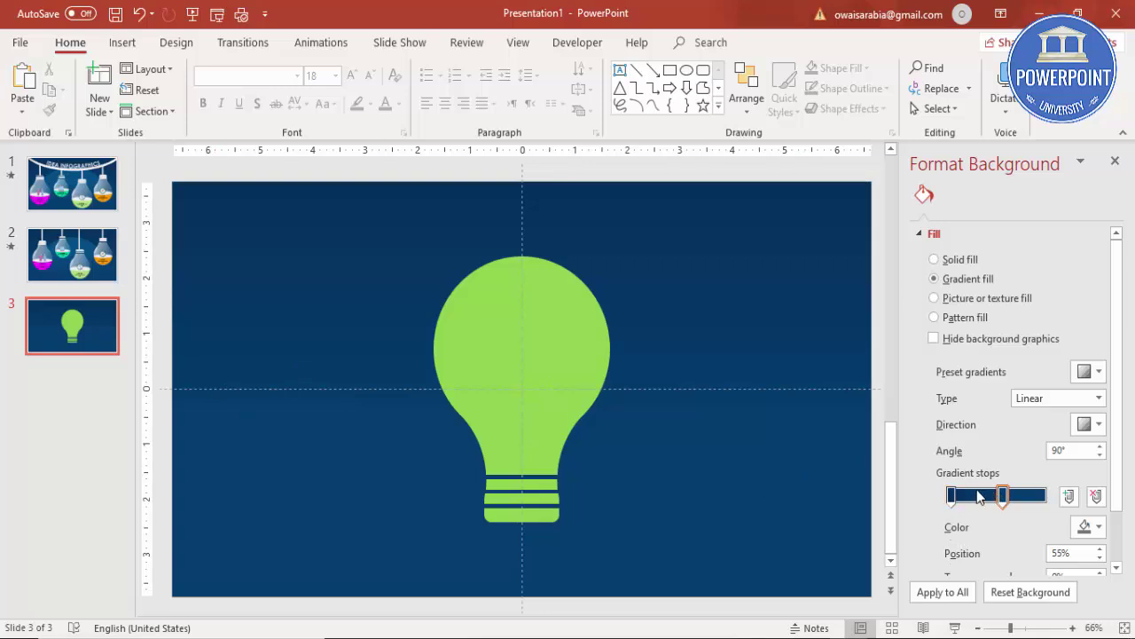
pyautogui.click(510, 324)
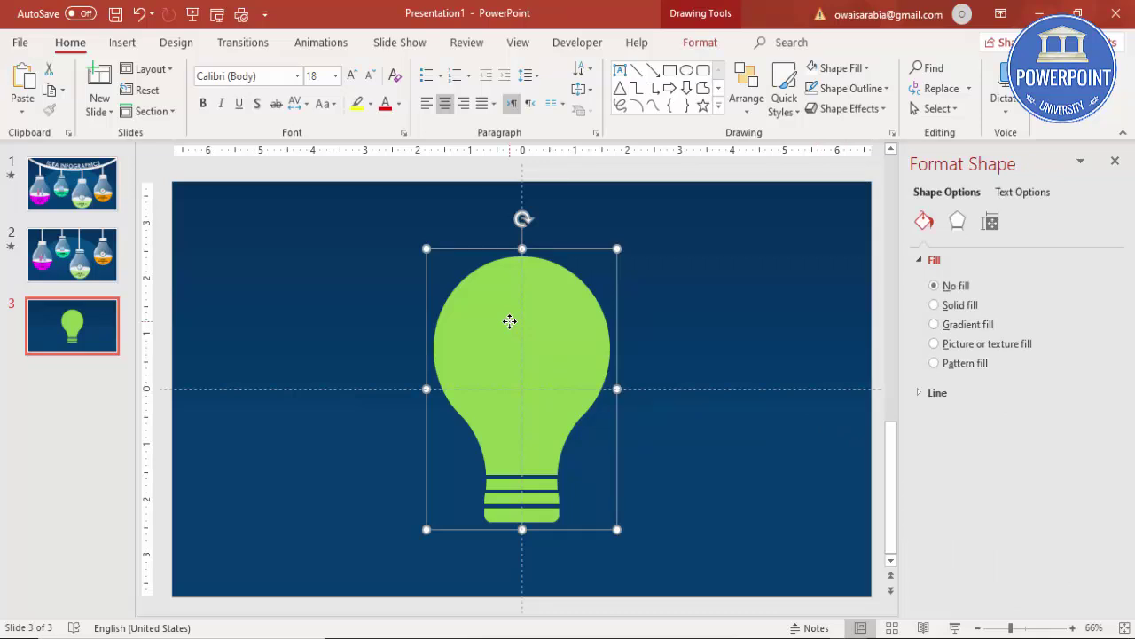
# Rotate the bulb group 180° so it hangs upside down, then ungroup it.
pyautogui.moveTo(523, 219)
pyautogui.mouseDown()
pyautogui.moveTo(562, 223)
pyautogui.moveTo(659, 304)
pyautogui.moveTo(677, 342)
pyautogui.moveTo(677, 434)
pyautogui.moveTo(633, 510)
pyautogui.moveTo(522, 559)
pyautogui.mouseUp()
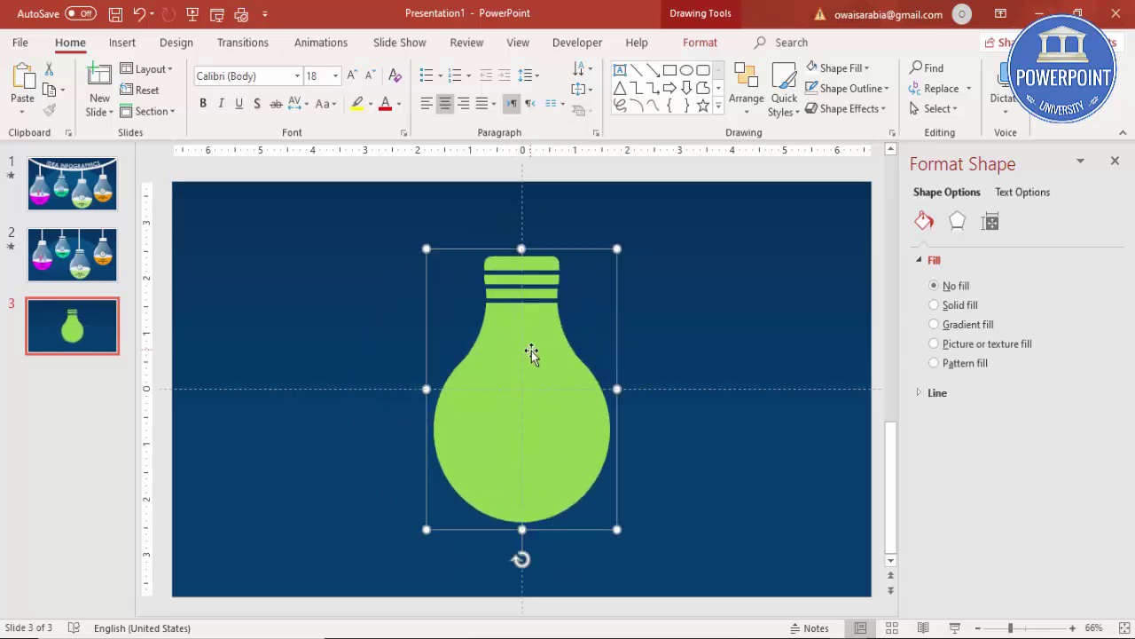
pyautogui.rightClick(531, 352)
pyautogui.moveTo(603, 163)
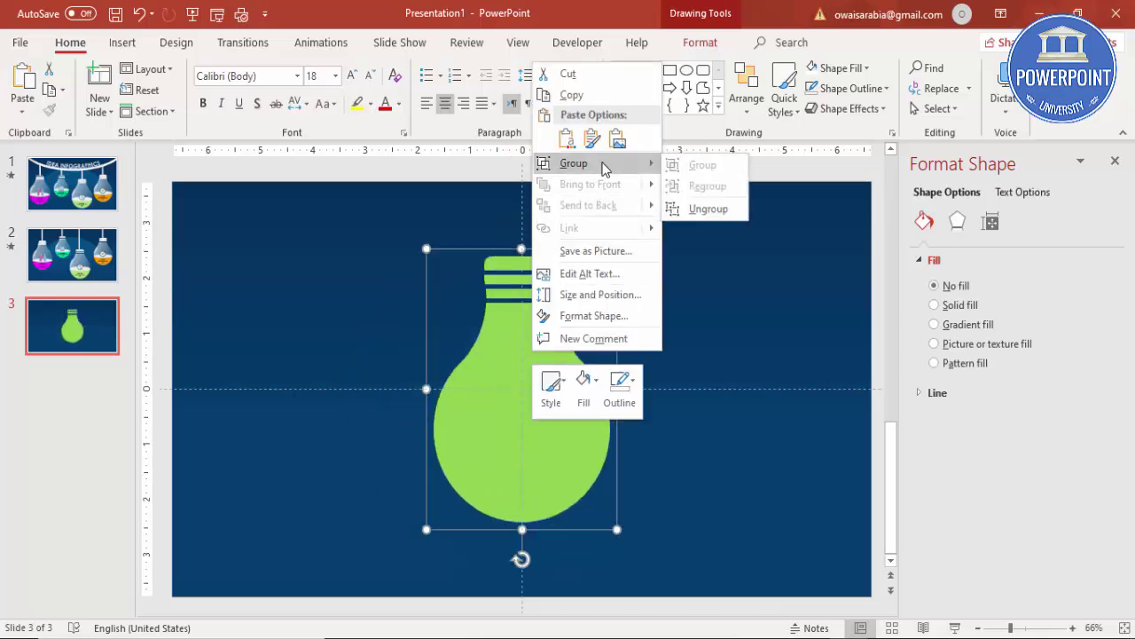
pyautogui.click(692, 212)
pyautogui.click(642, 312)
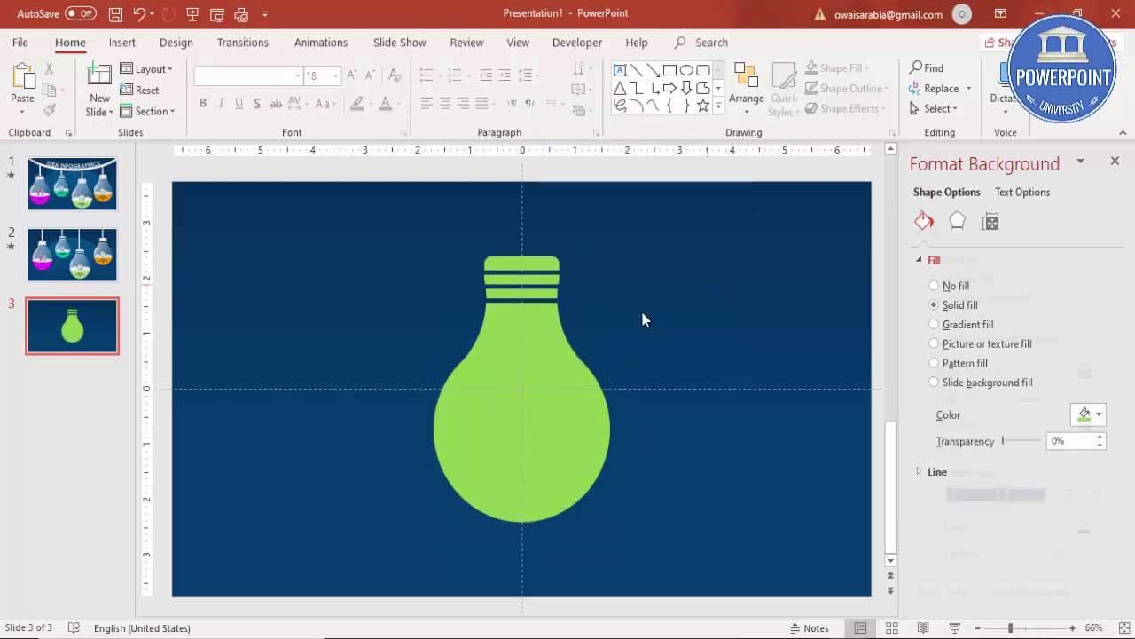
# Fill the bulb body with white, leaving the threaded base green.
pyautogui.click(555, 329)
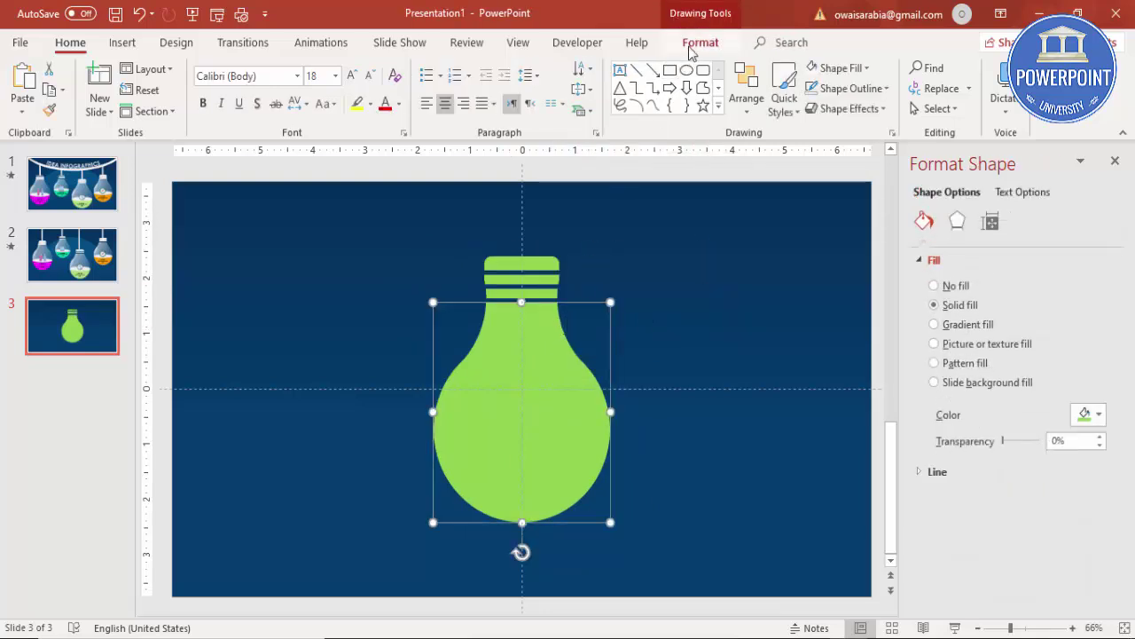
pyautogui.click(700, 41)
pyautogui.click(396, 70)
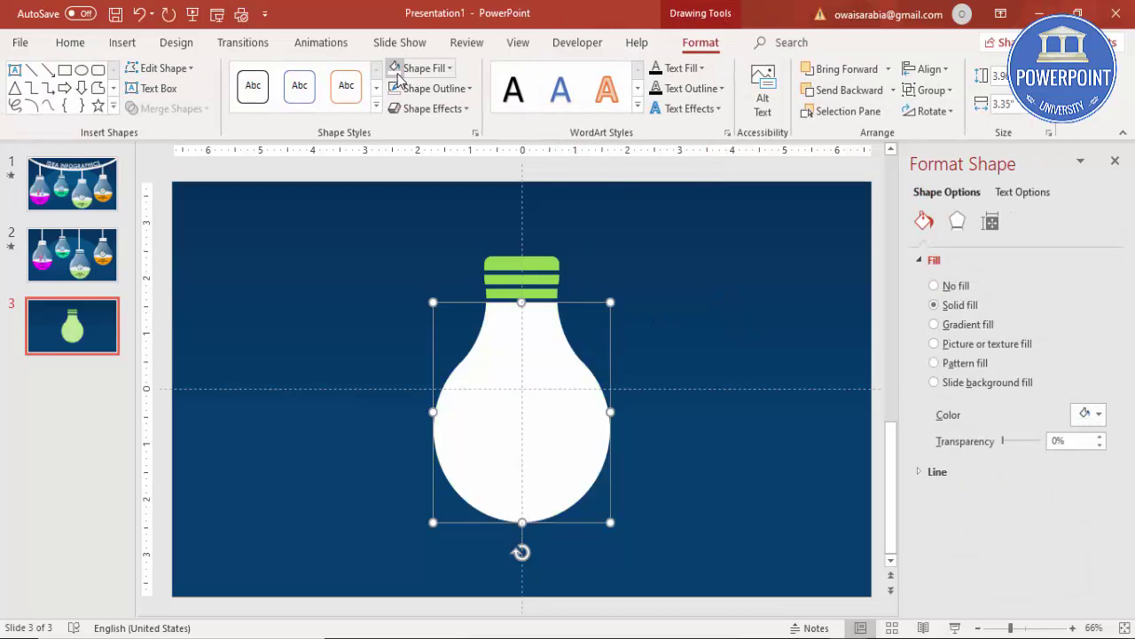
pyautogui.click(597, 252)
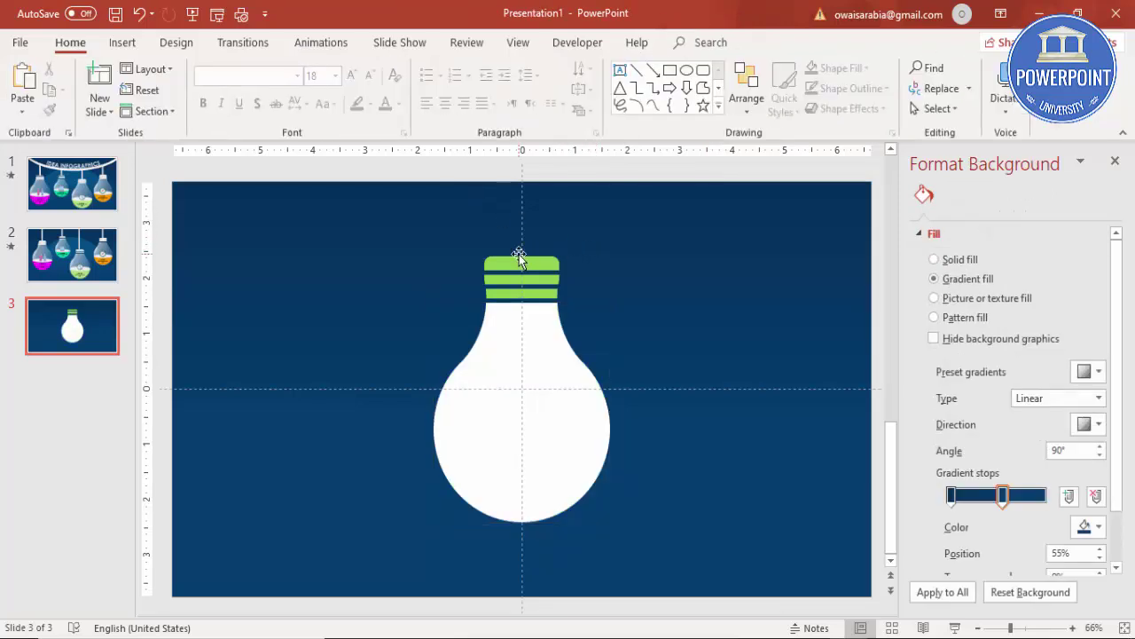
# Give the top screw-base band a gradient fill: white first stop, dark grey middle stop.
pyautogui.click(537, 260)
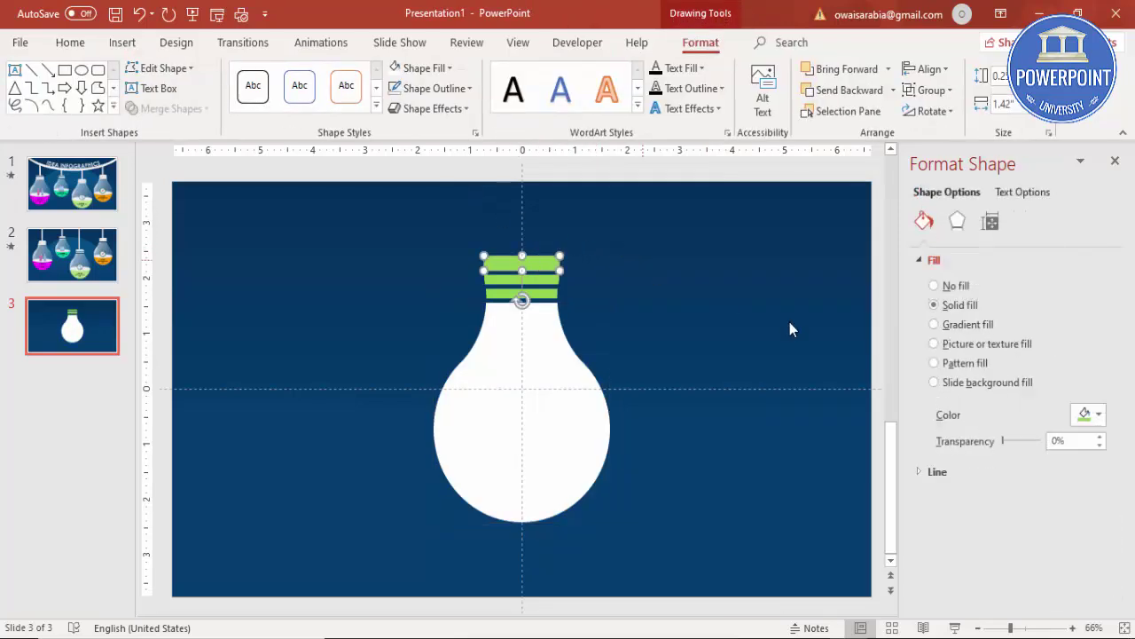
pyautogui.click(948, 325)
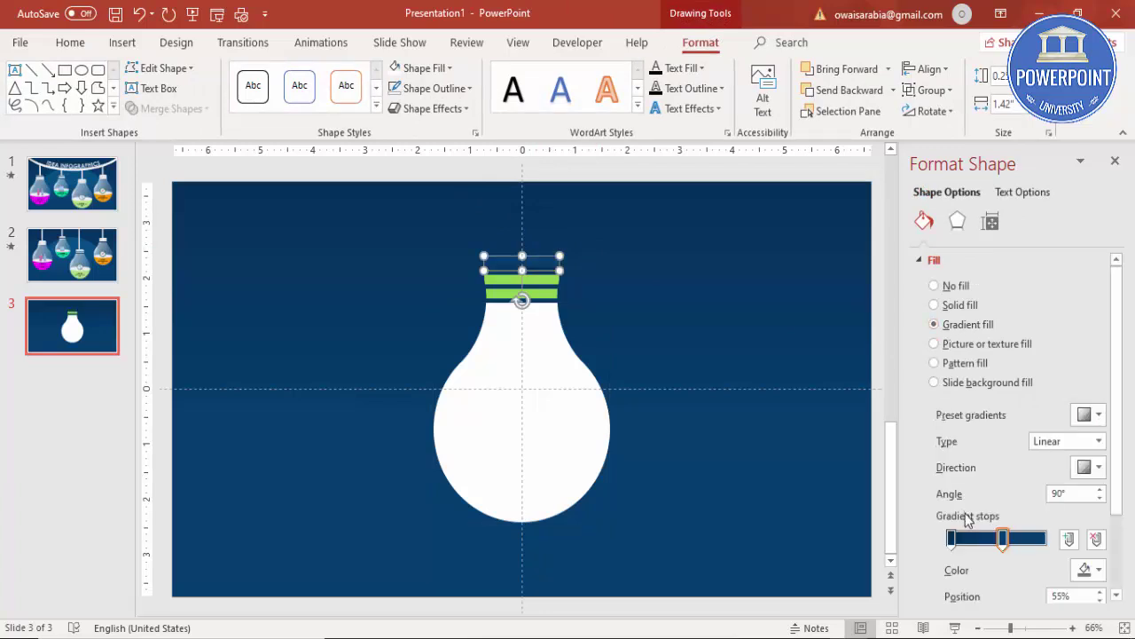
pyautogui.click(951, 537)
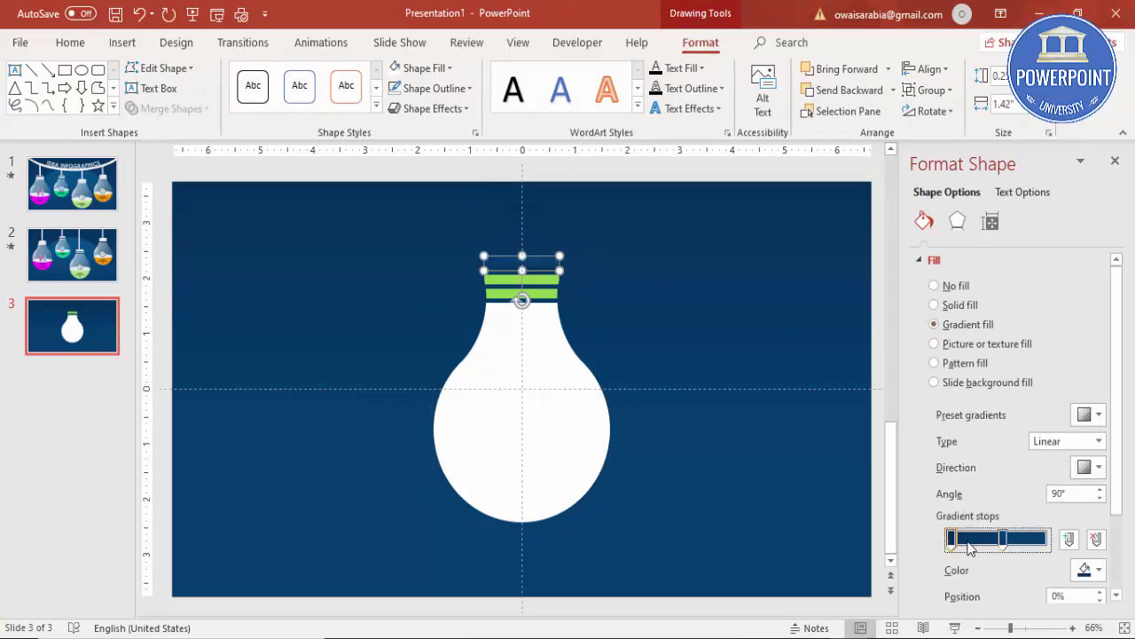
pyautogui.click(1086, 569)
pyautogui.click(998, 417)
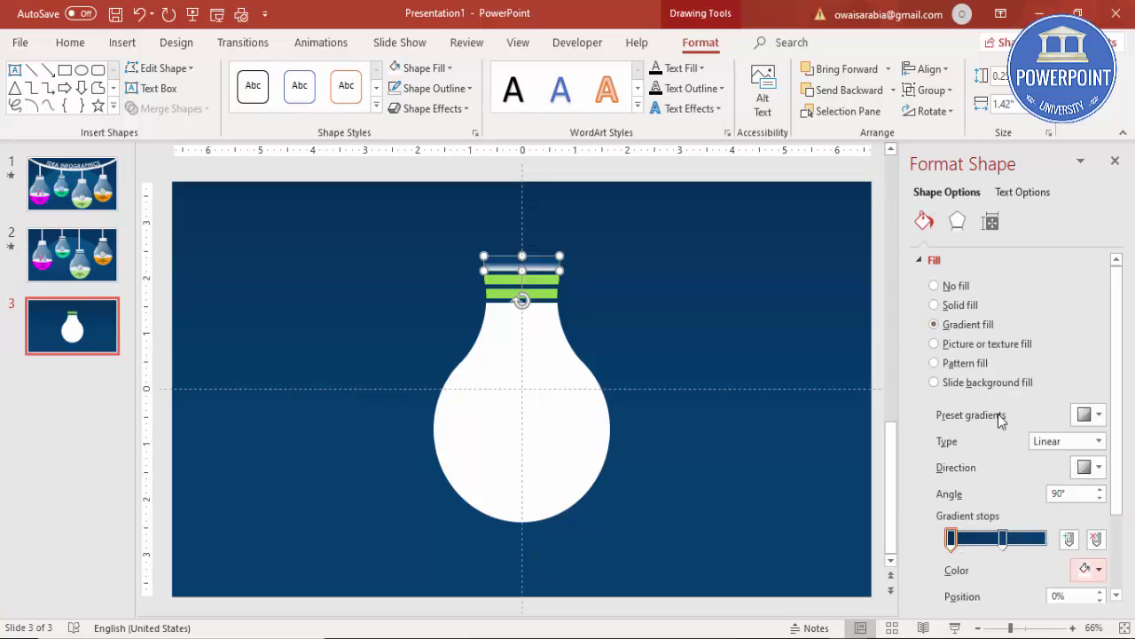
pyautogui.click(1002, 540)
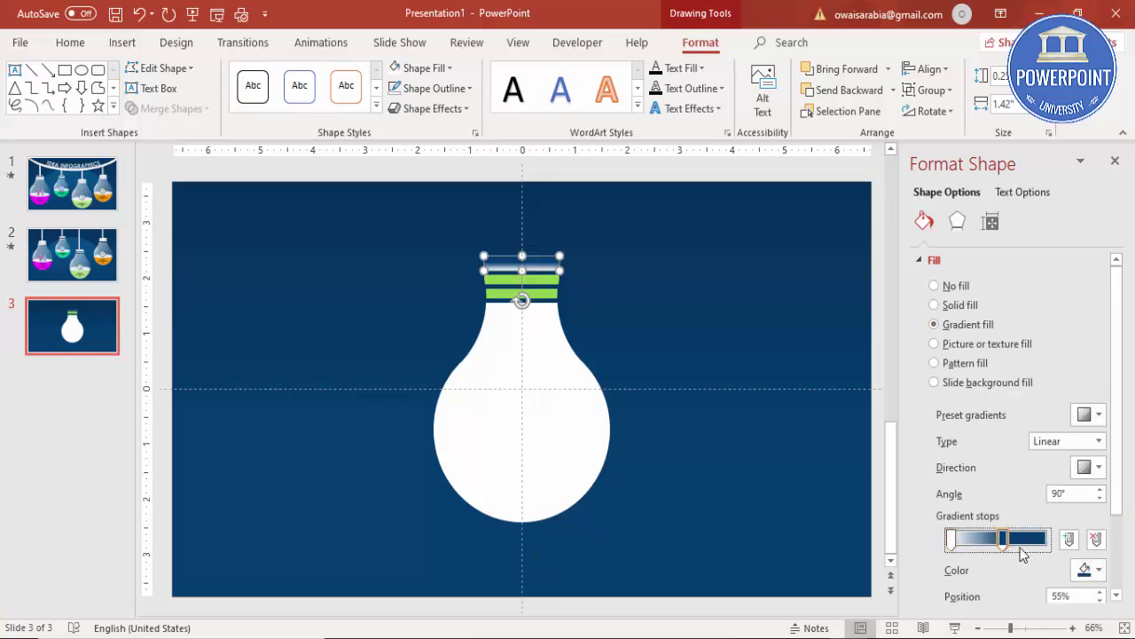
pyautogui.click(1087, 570)
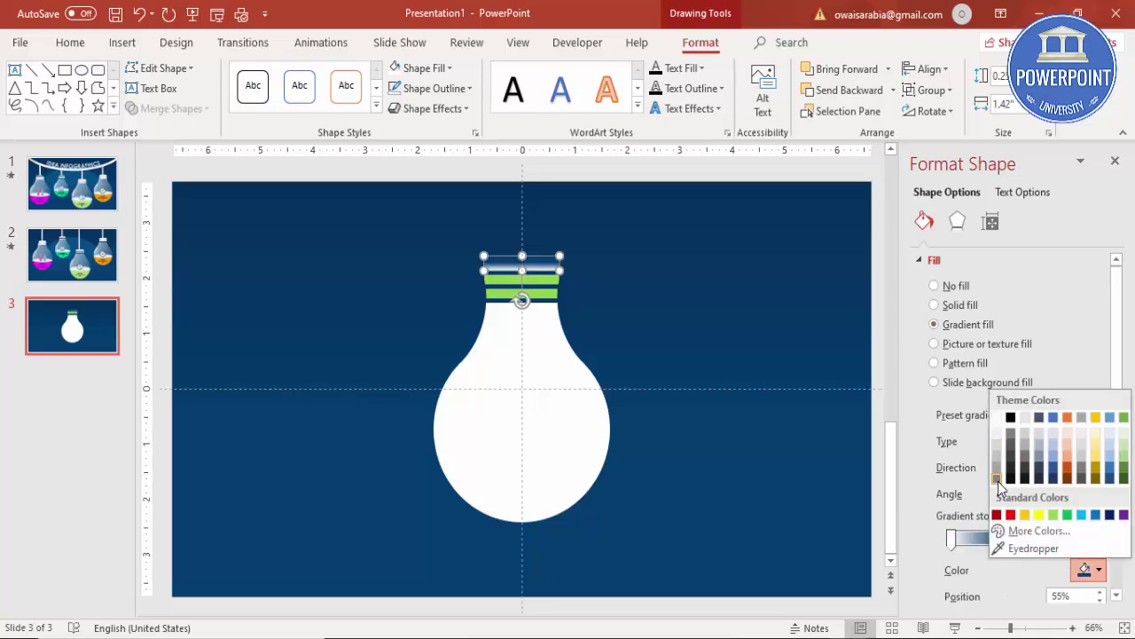
pyautogui.click(998, 473)
# Make the last gradient stop white and set the gradient direction to a 45° diagonal.
pyautogui.click(1035, 539)
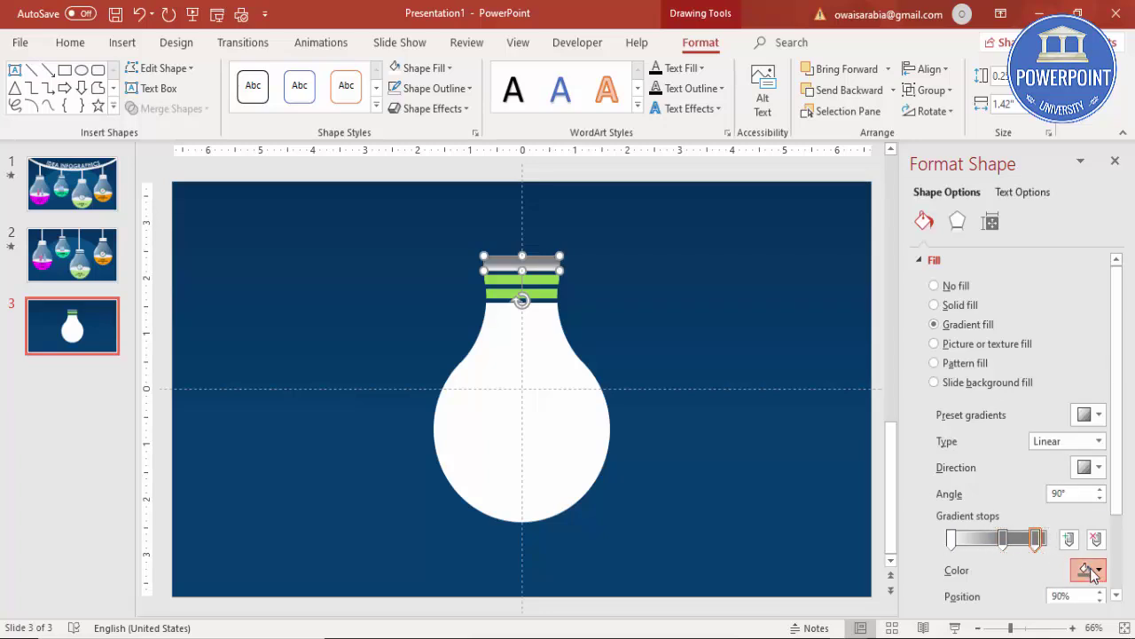
pyautogui.click(1087, 570)
pyautogui.click(997, 417)
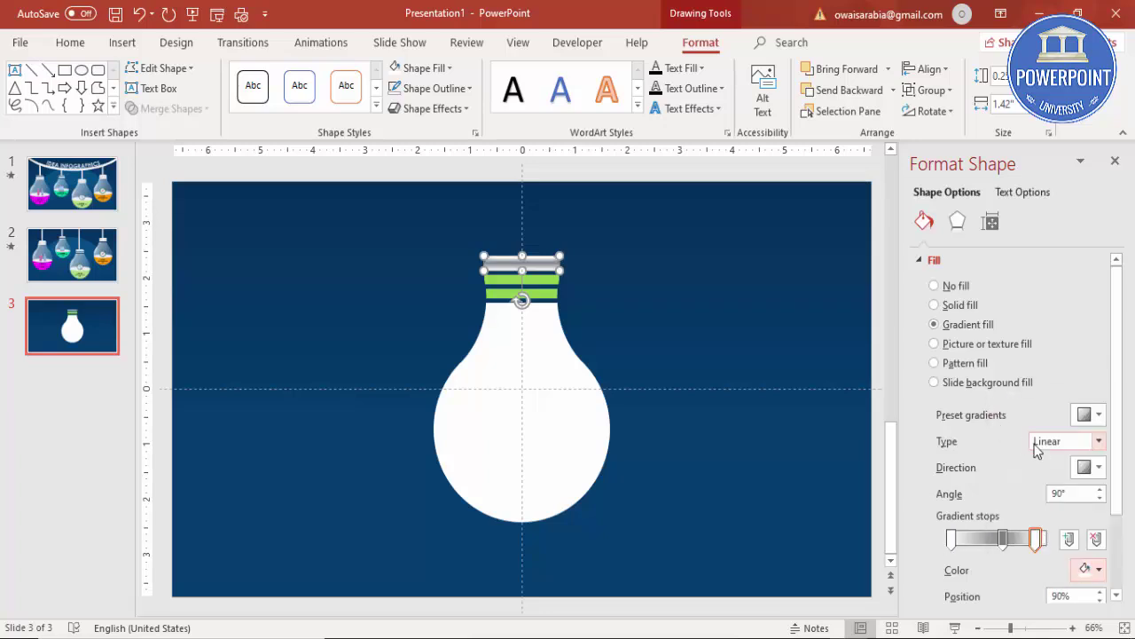
pyautogui.click(1090, 468)
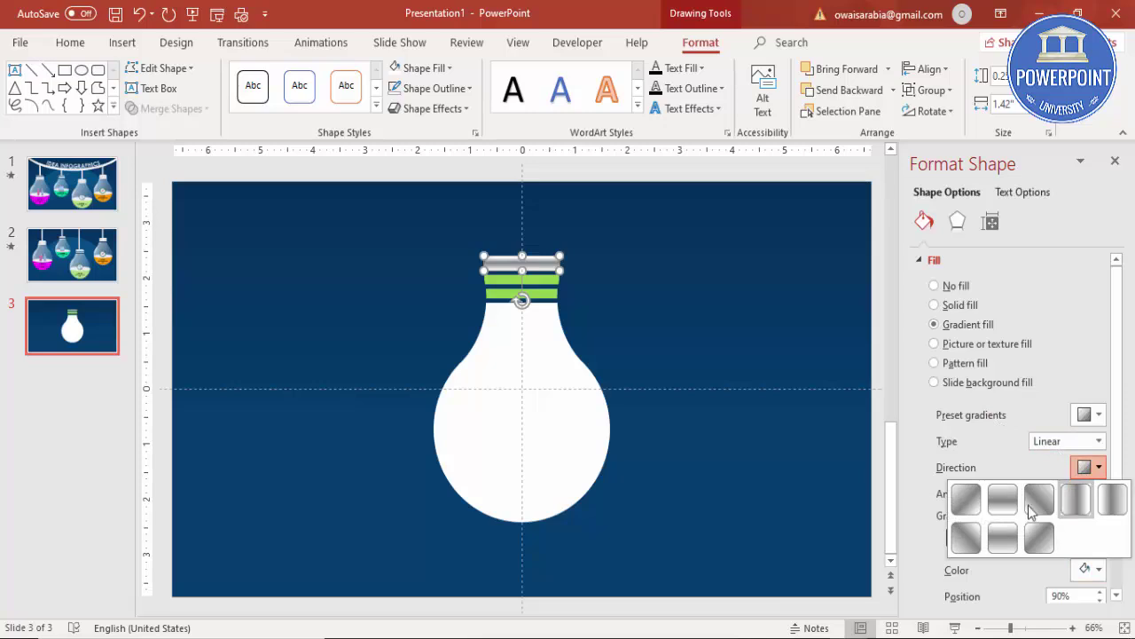
pyautogui.click(965, 500)
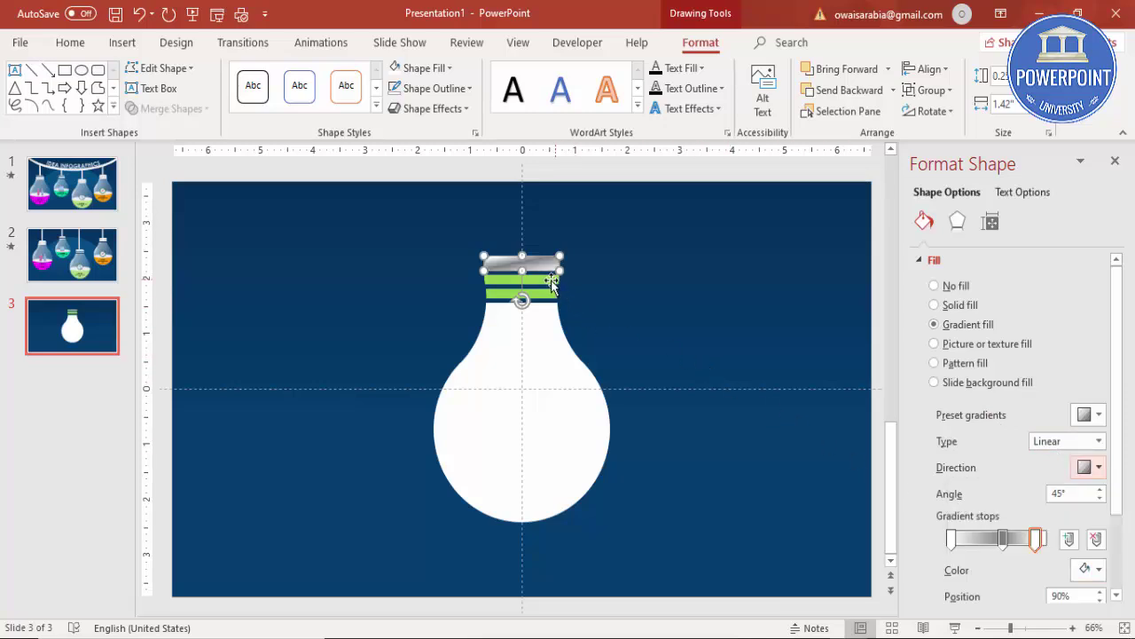
# Format Painter the silver gradient onto the two remaining green bands of the base.
pyautogui.click(70, 42)
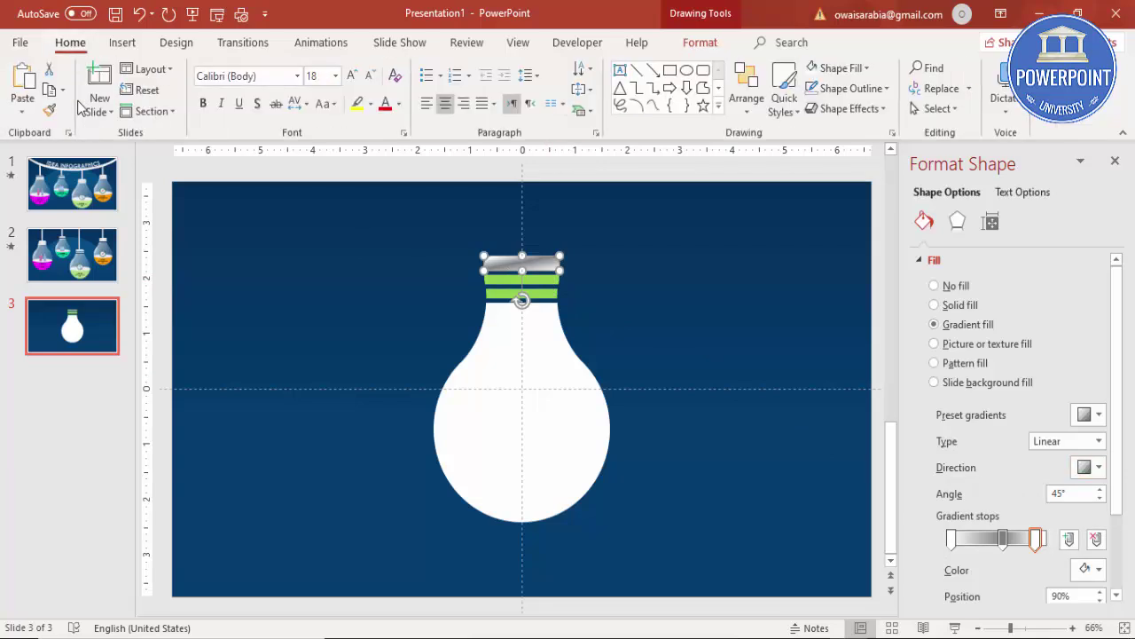
pyautogui.click(49, 111)
pyautogui.click(543, 281)
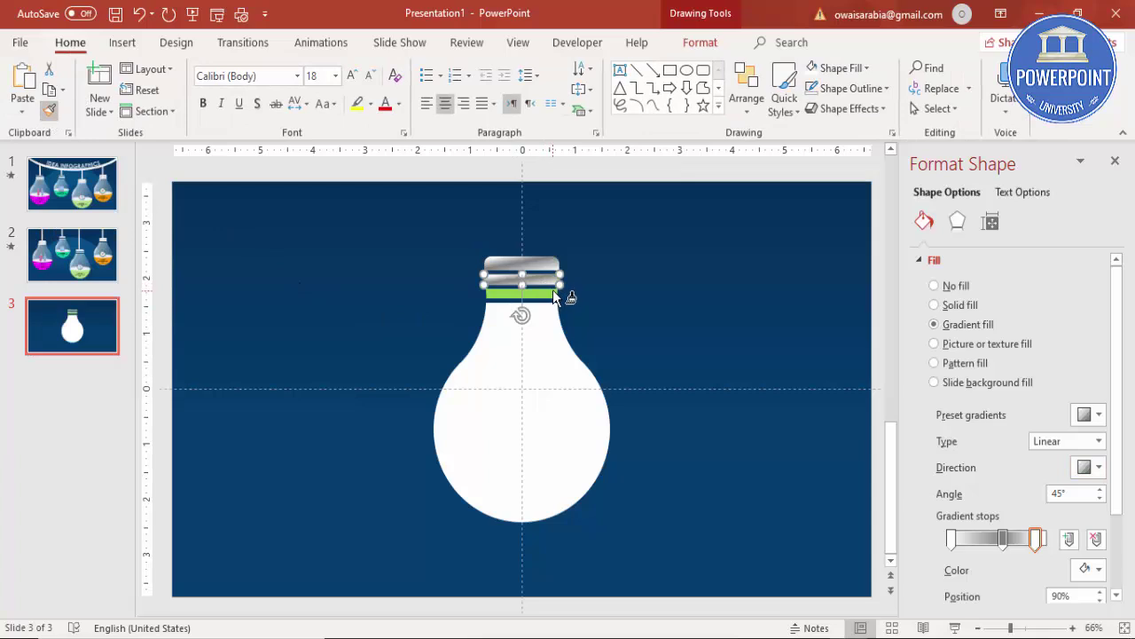
pyautogui.click(552, 293)
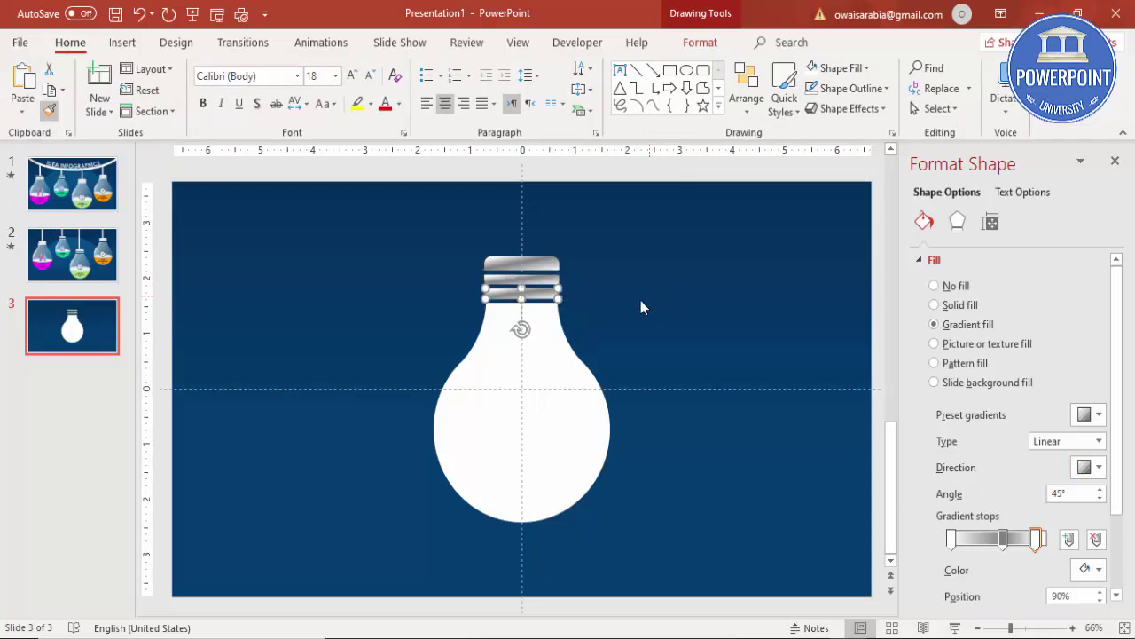
pyautogui.click(640, 300)
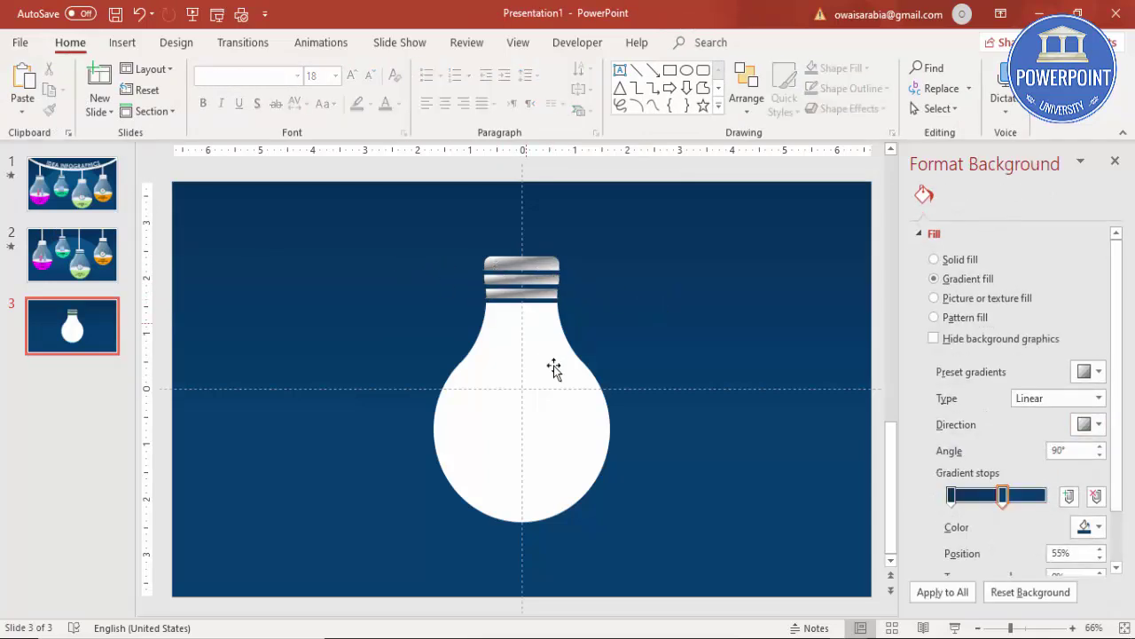